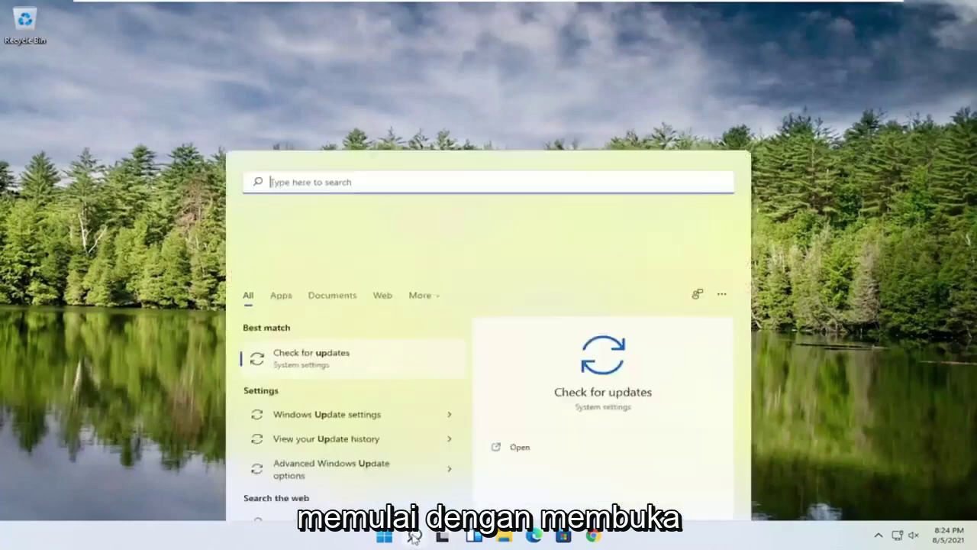
Search for regedit, run Registry Editor as administrator with the elevation allowed, and move its window higher on the desktop.
text(regedit)
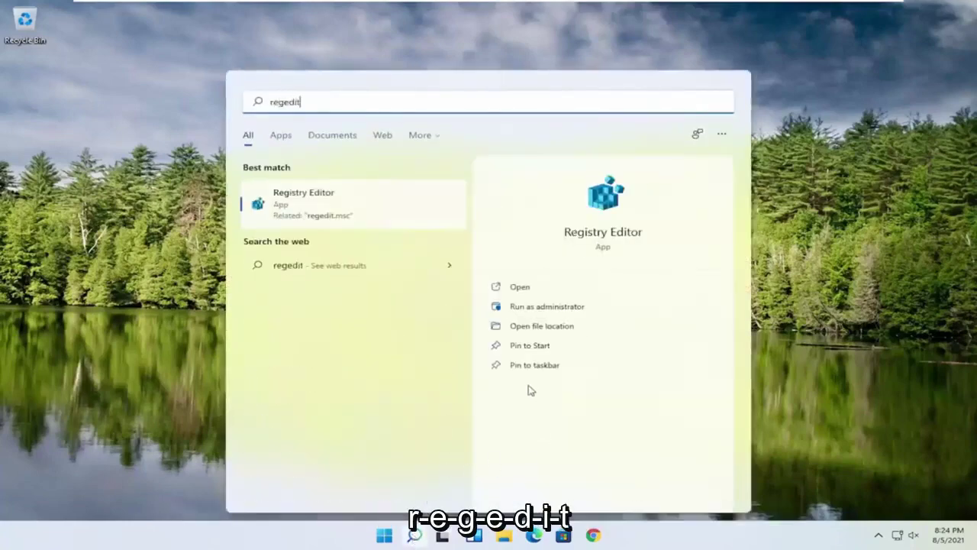
right_click(290, 206)
click(341, 220)
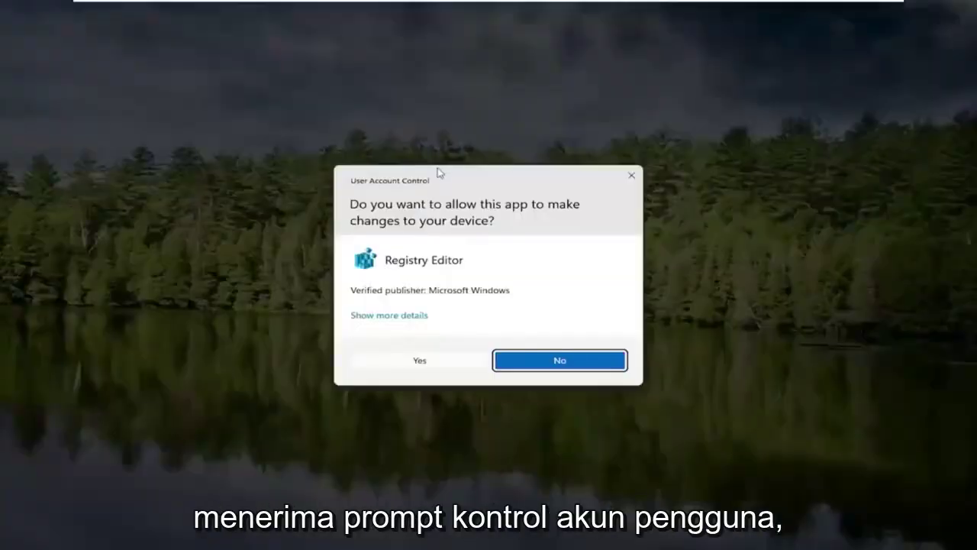
click(409, 371)
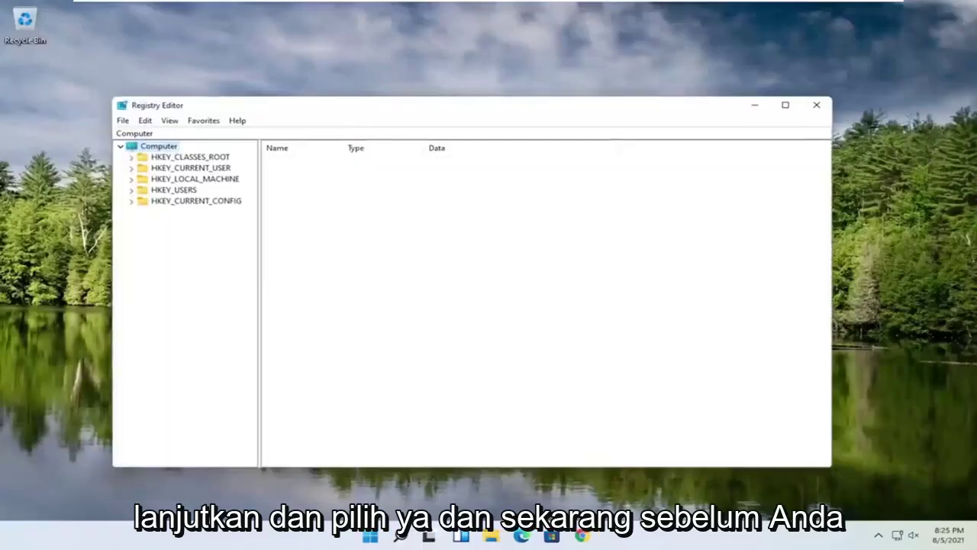
drag(356, 111, 394, 68)
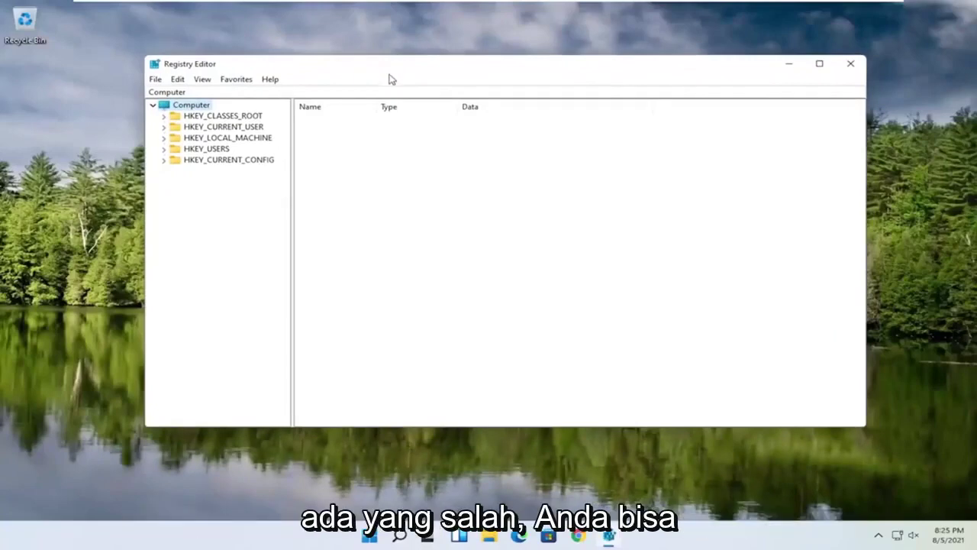
click(155, 79)
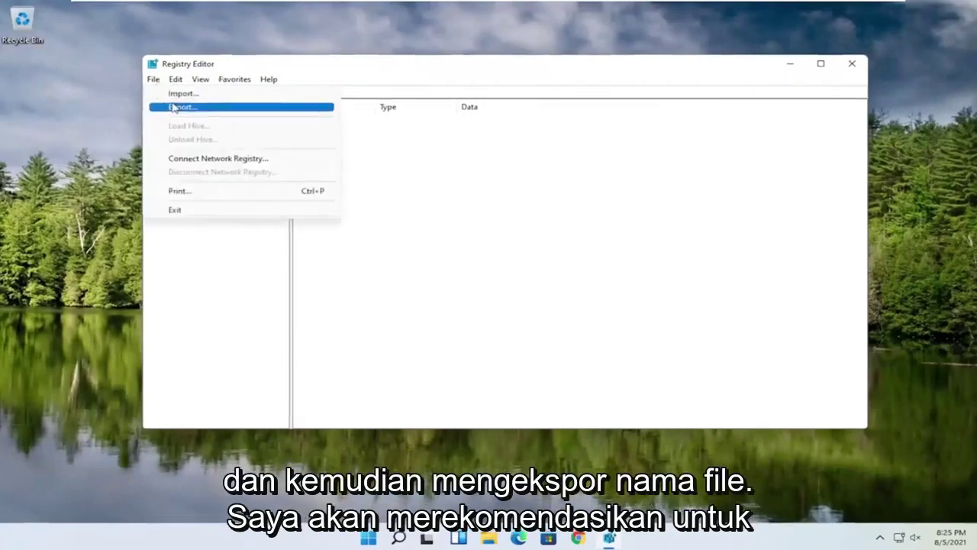
click(184, 107)
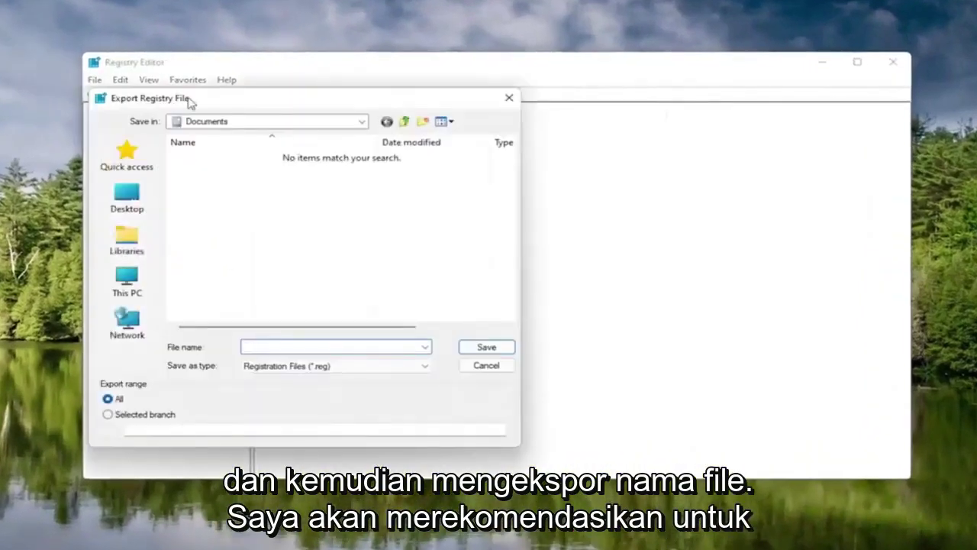
drag(188, 102, 334, 92)
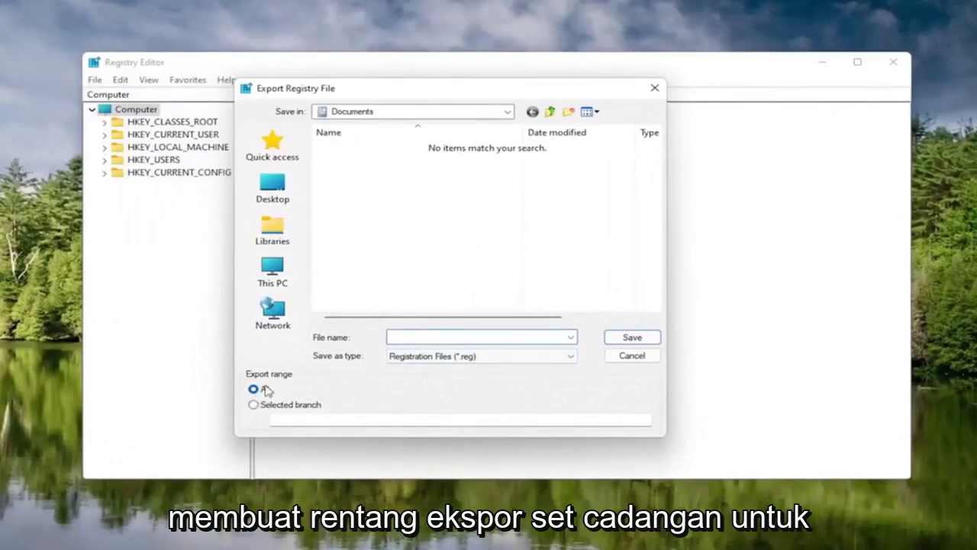
click(278, 181)
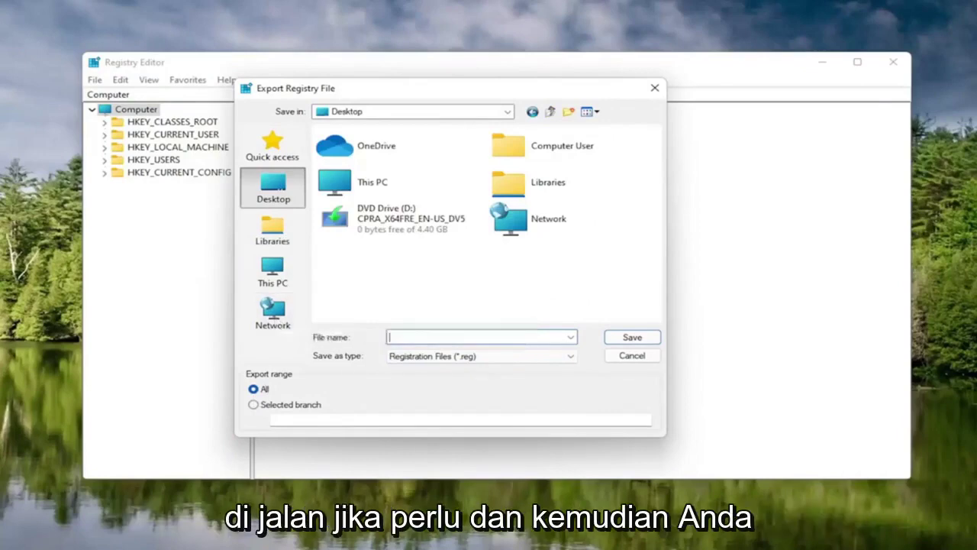
click(632, 356)
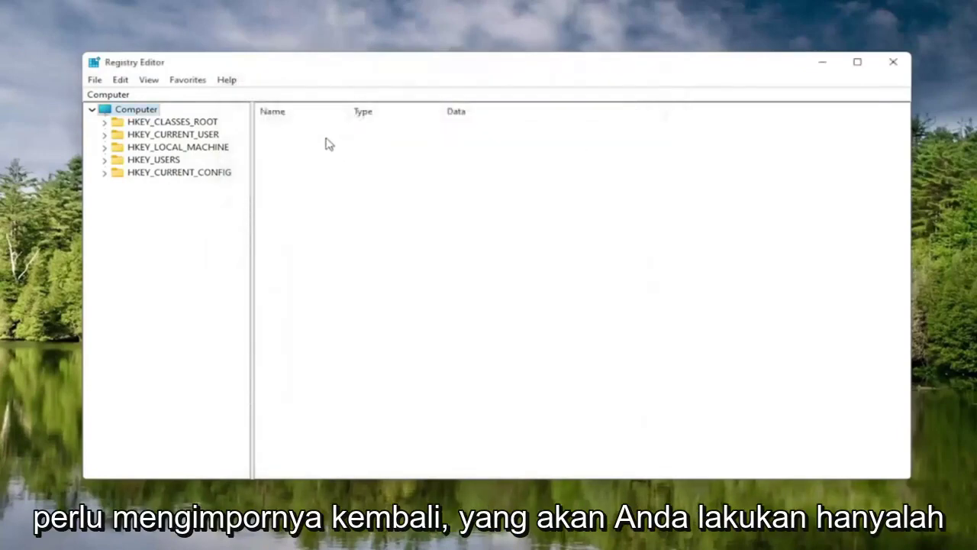
click(133, 92)
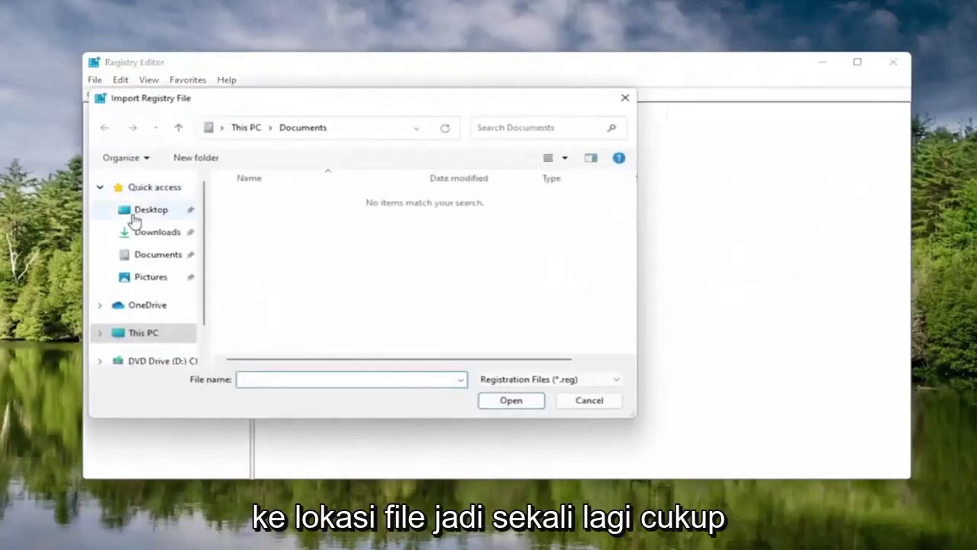
click(145, 211)
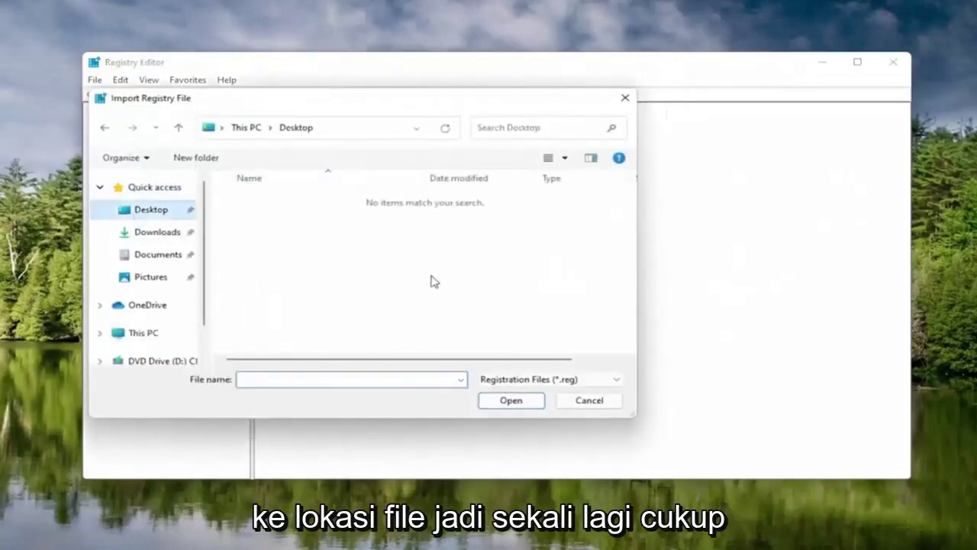
click(578, 403)
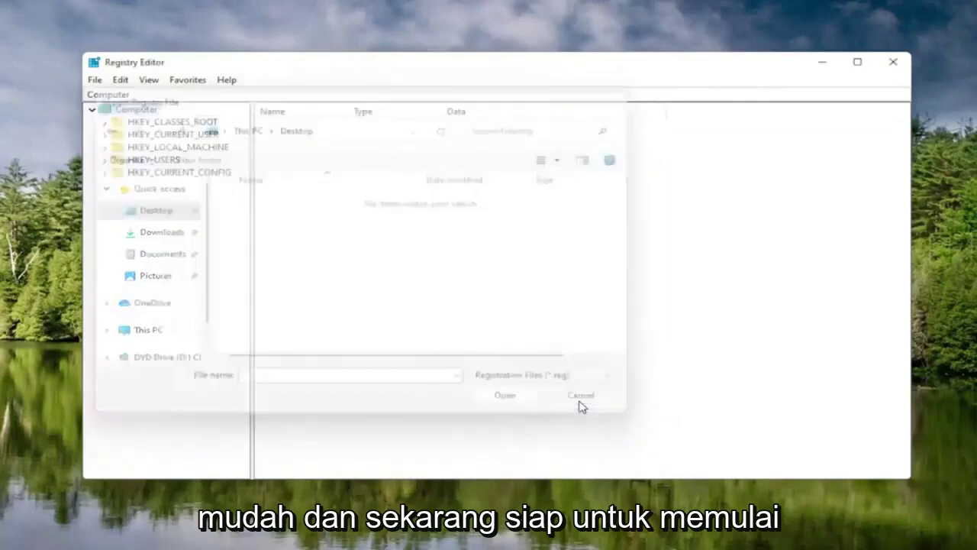
Expand the registry tree to HKEY_LOCAL_MACHINE\SOFTWARE\Microsoft\Windows NT\CurrentVersion, widening the tree area to fit the key names.
double_click(162, 148)
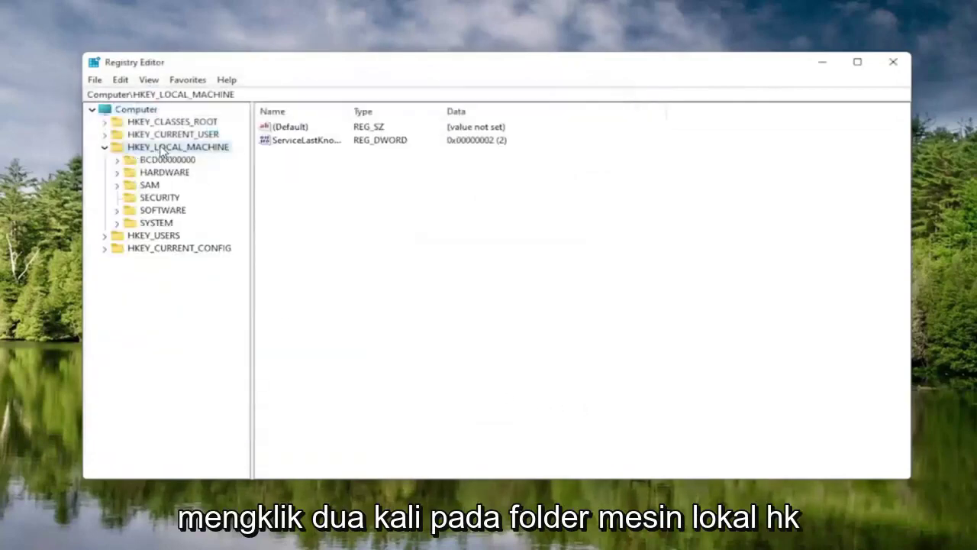
double_click(158, 214)
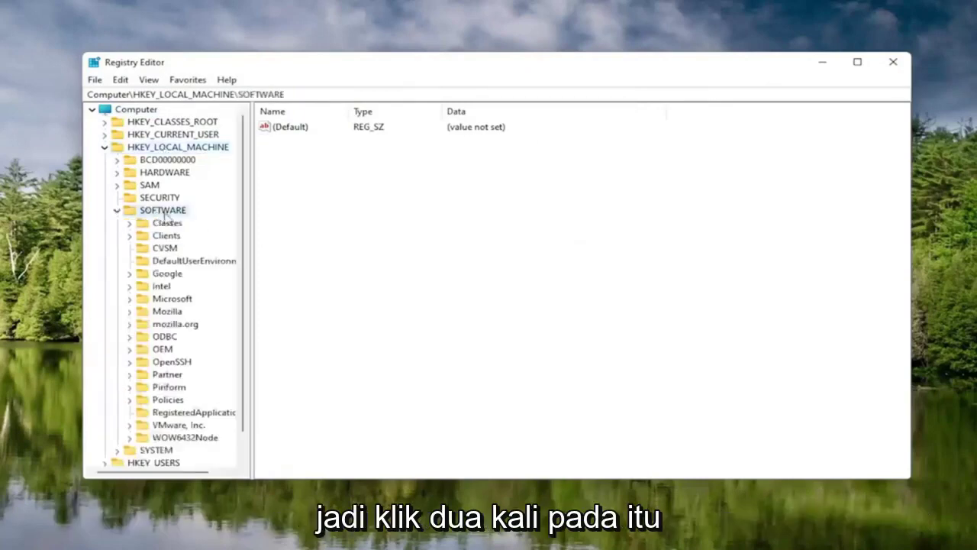
double_click(163, 298)
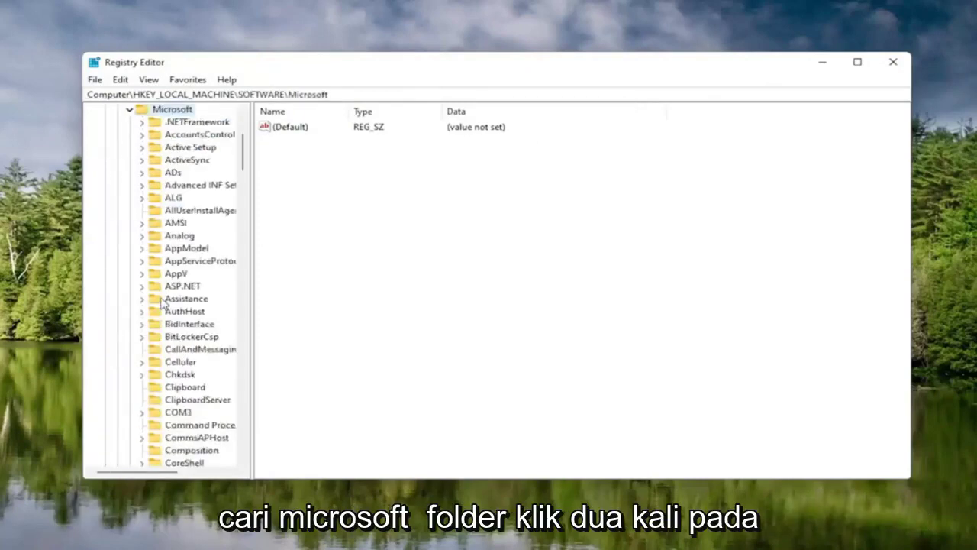
drag(251, 255, 316, 256)
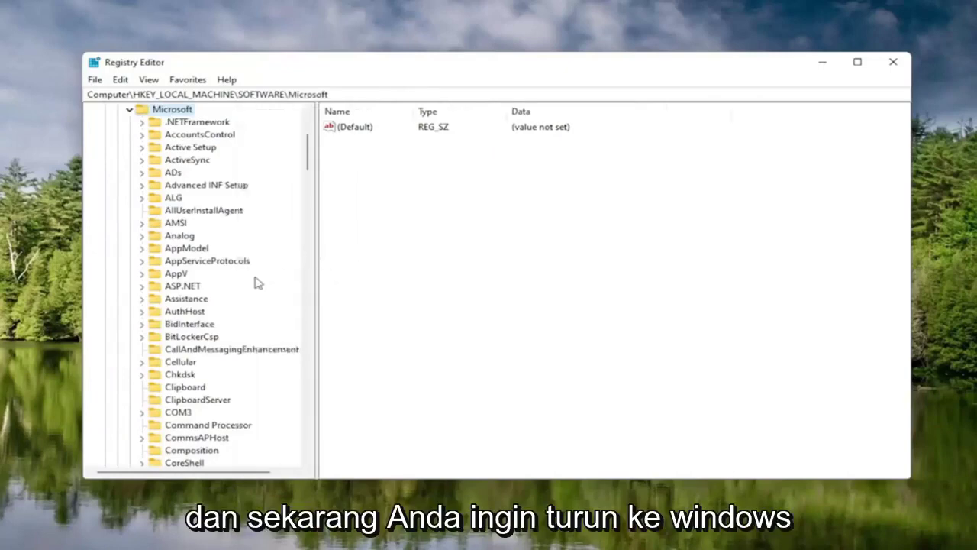
scroll(191, 344, down, 20)
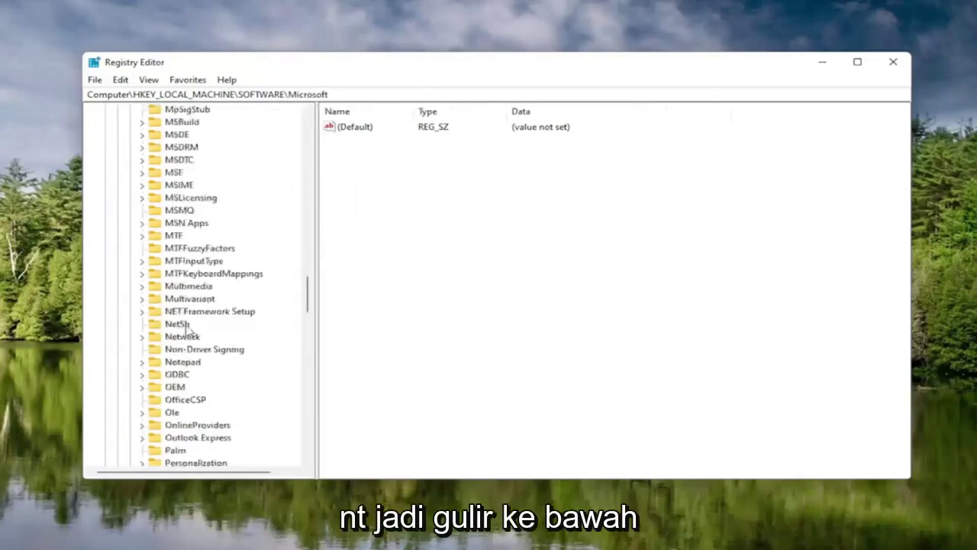
scroll(191, 344, down, 20)
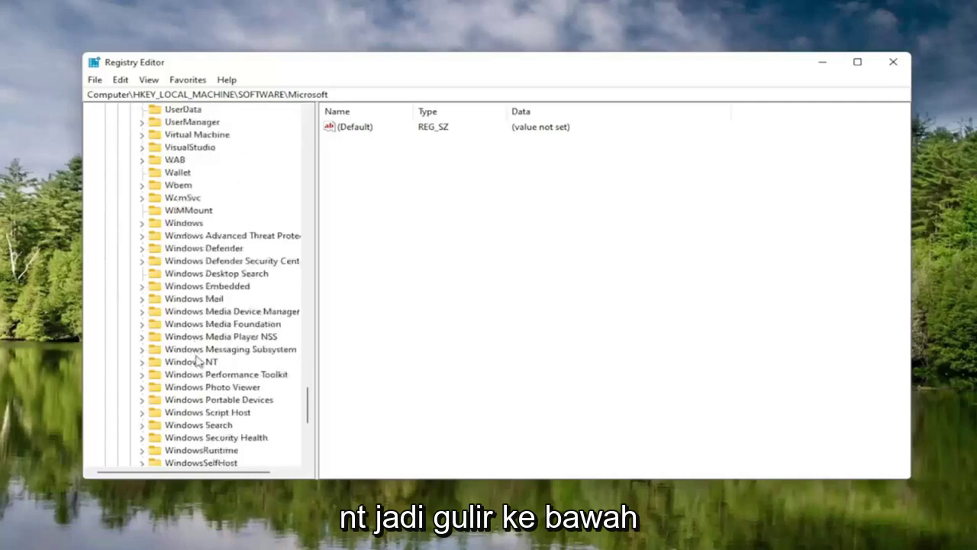
double_click(198, 364)
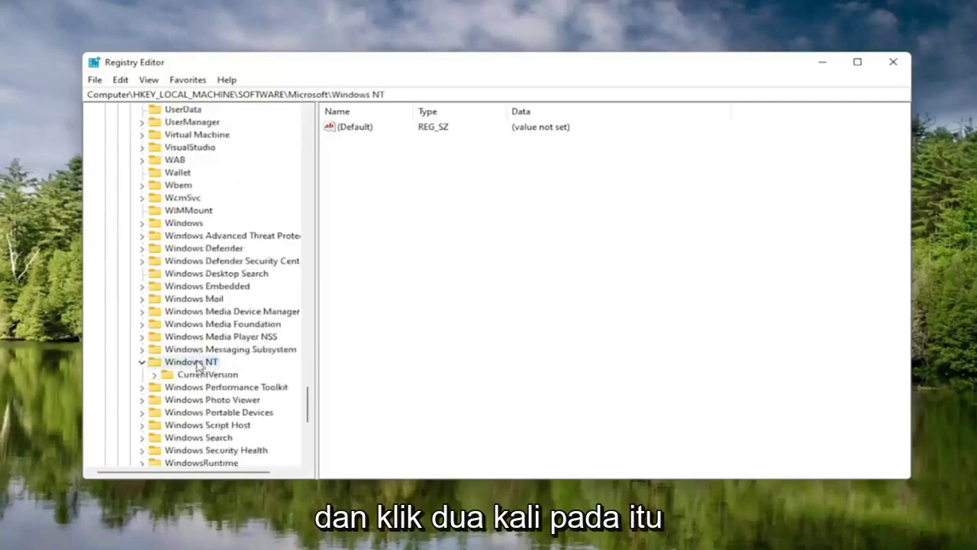
double_click(202, 375)
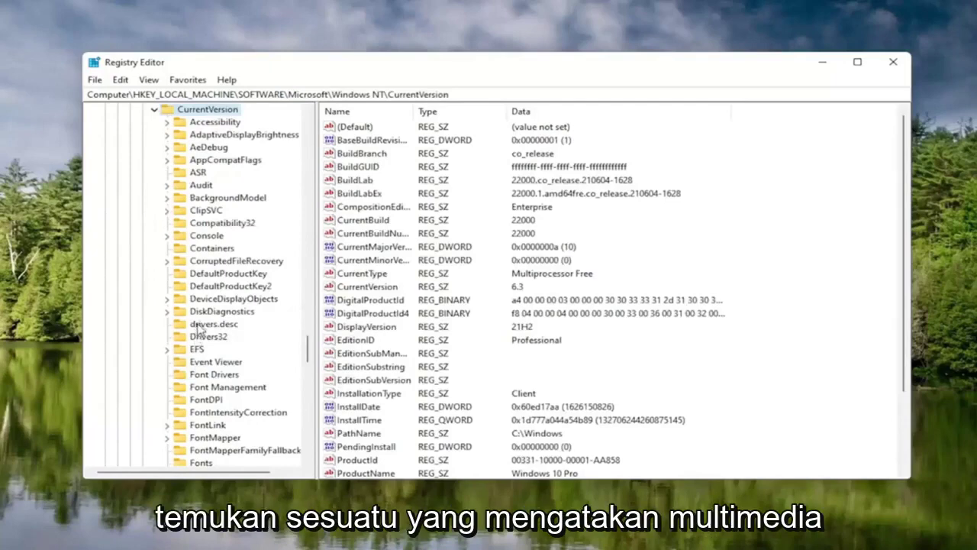
Open the SystemProfile key under CurrentVersion\Multimedia and widen the Name column to fit the full value names.
scroll(197, 329, down, 8)
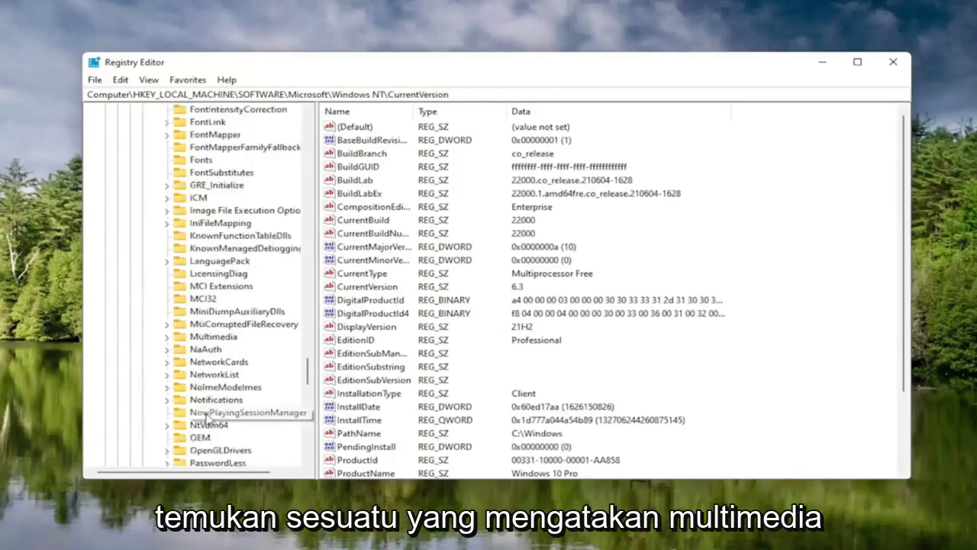
click(211, 338)
double_click(209, 340)
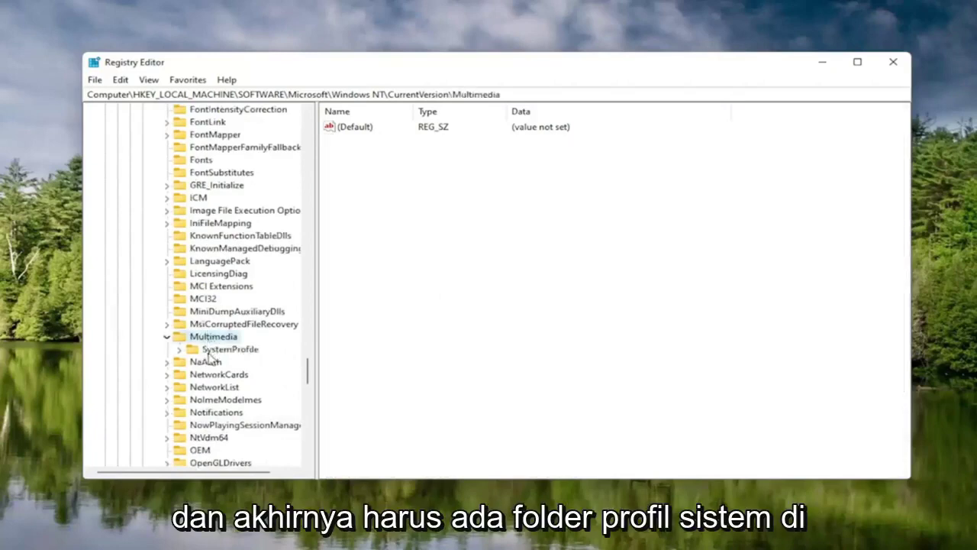
click(225, 349)
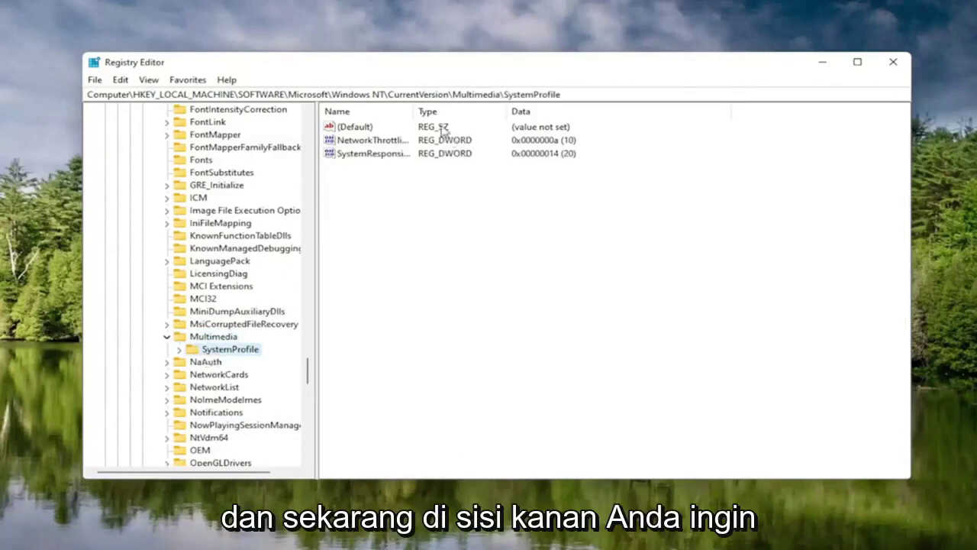
drag(415, 111, 507, 113)
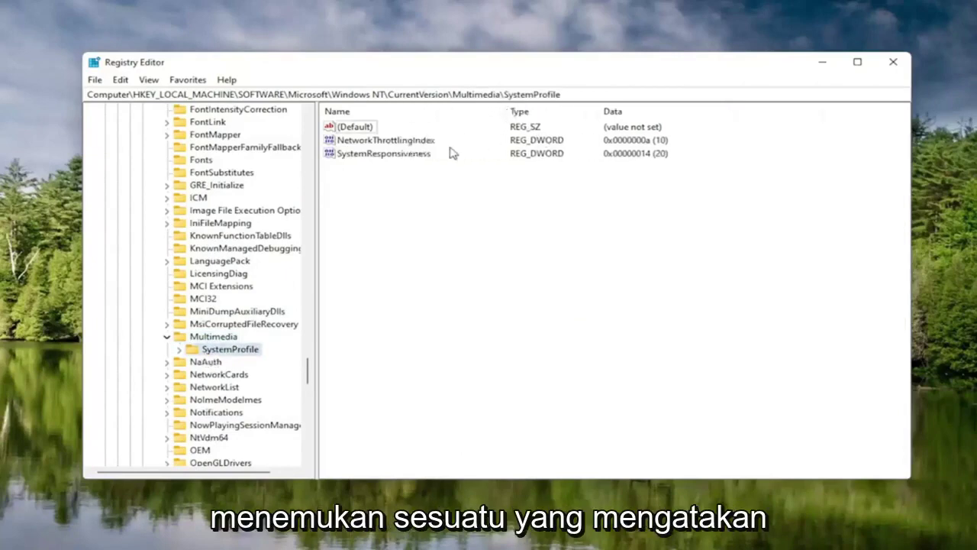
Set the NetworkThrottlingIndex DWORD value data to FFFFFFFF in hexadecimal base.
double_click(391, 142)
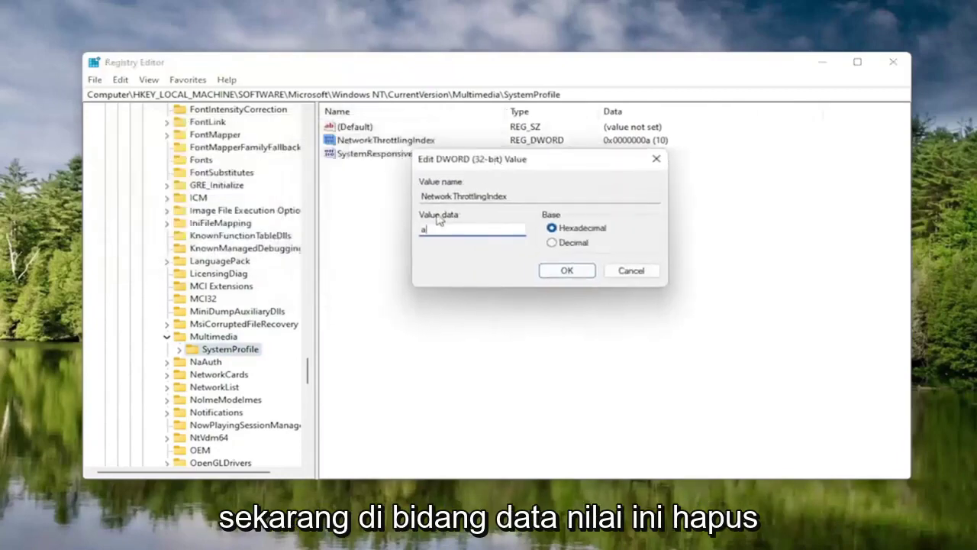
key(BackSpace)
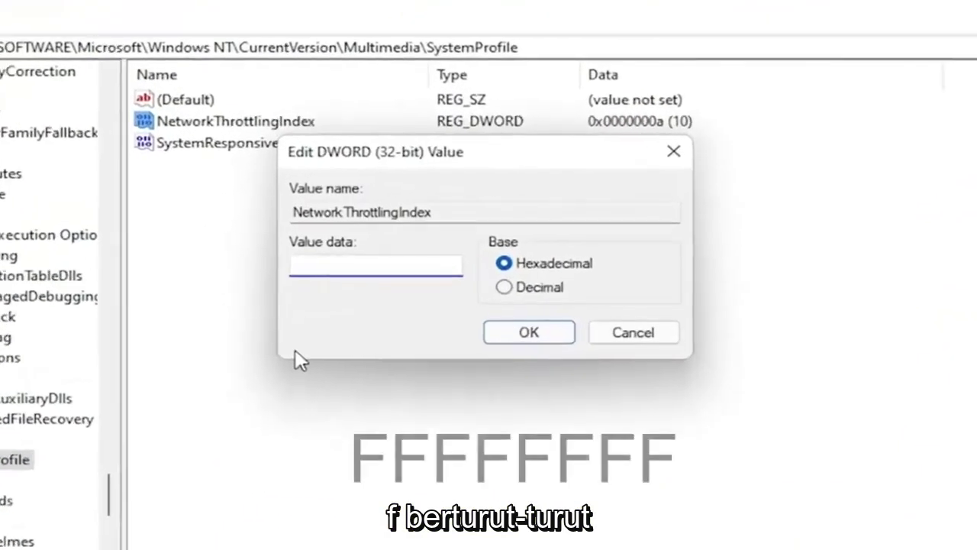
text(FFF)
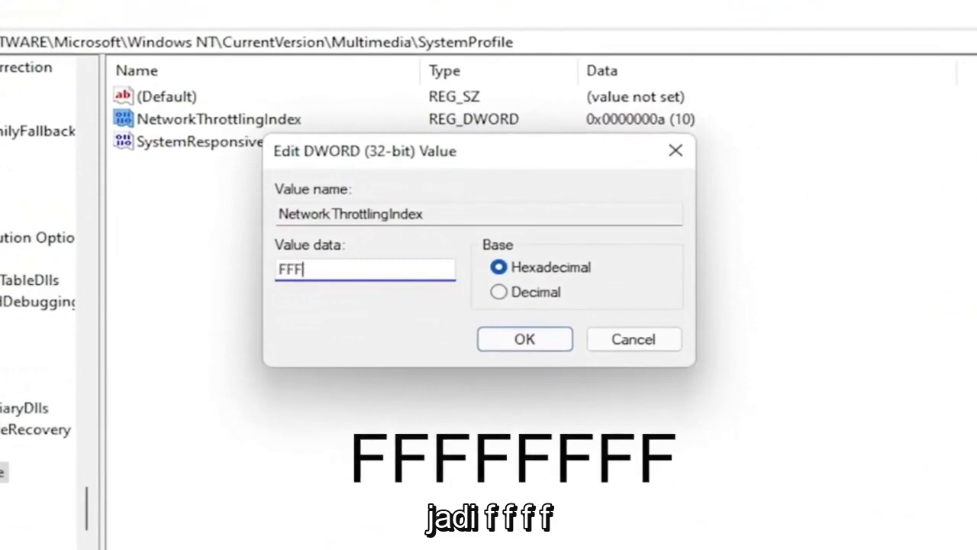
text(FFFF)
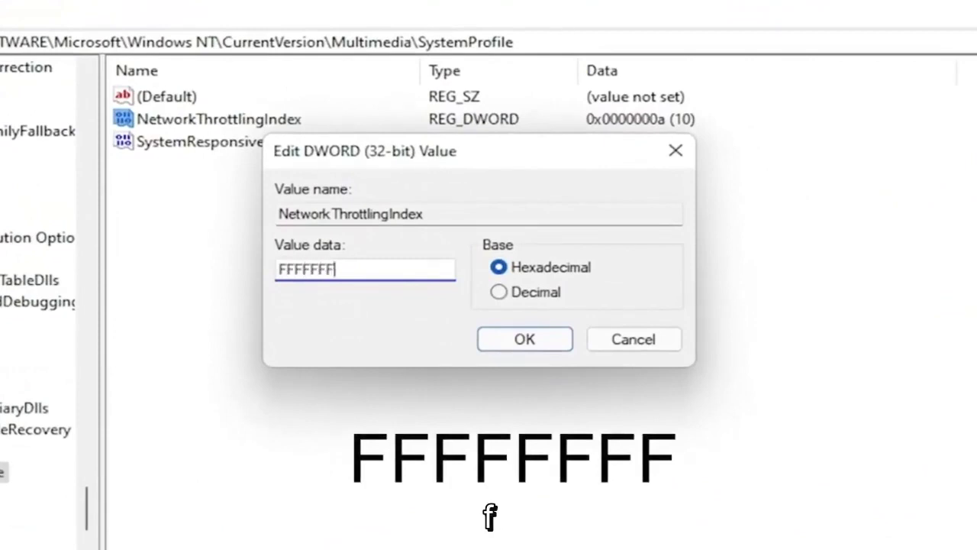
text(F)
key(shift+Left)
key(shift+Left)
key(shift+Left)
key(shift+Left)
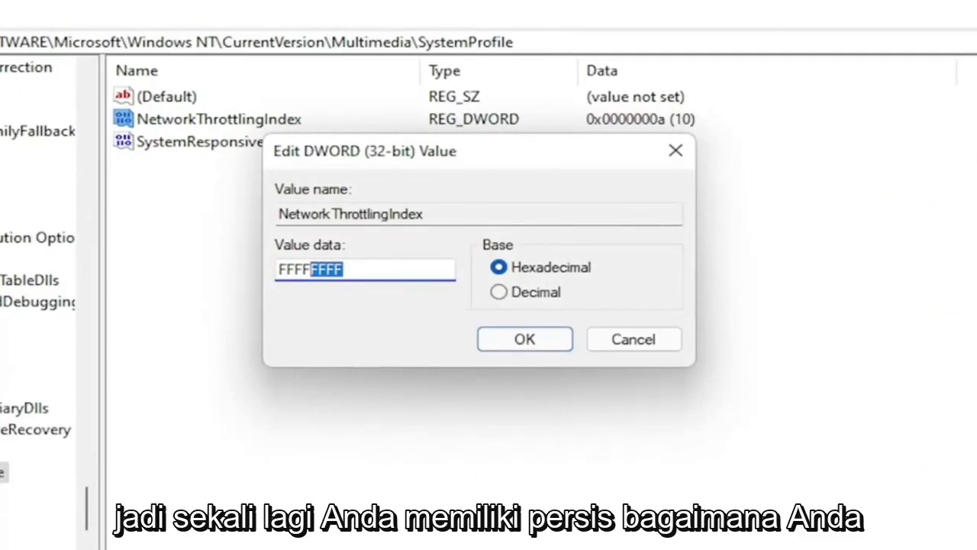
click(374, 269)
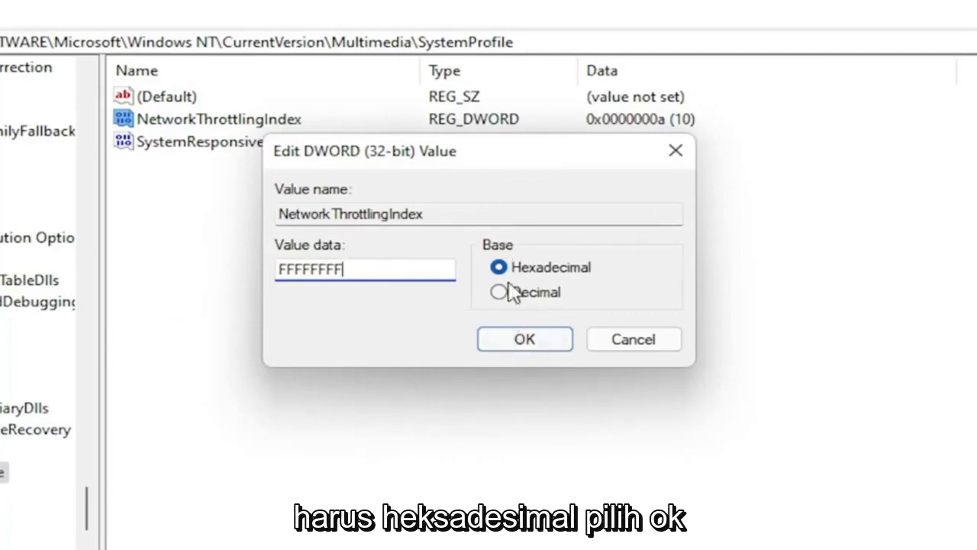
click(526, 340)
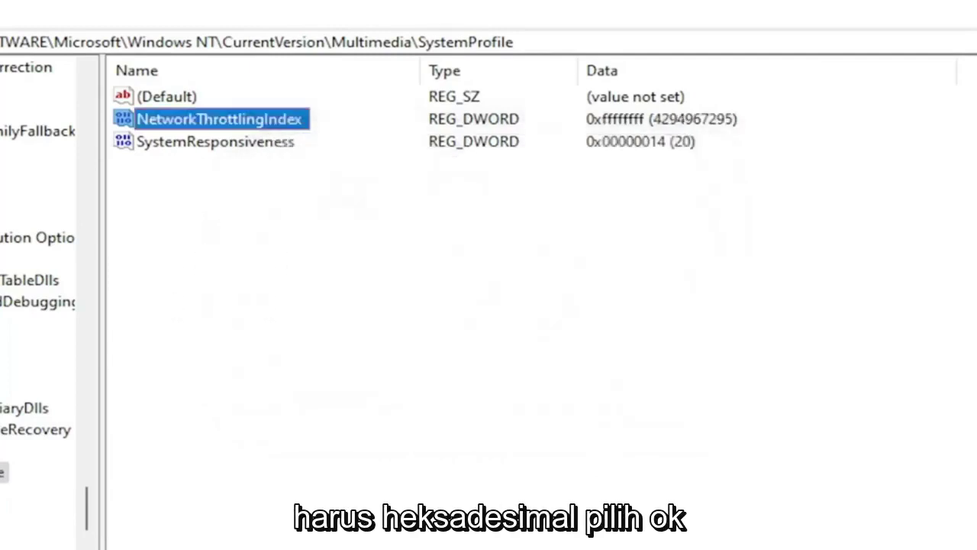
Collapse the Multimedia, Microsoft, SOFTWARE and HKEY_LOCAL_MACHINE keys in the registry tree.
click(1, 451)
drag(91, 517, 126, 100)
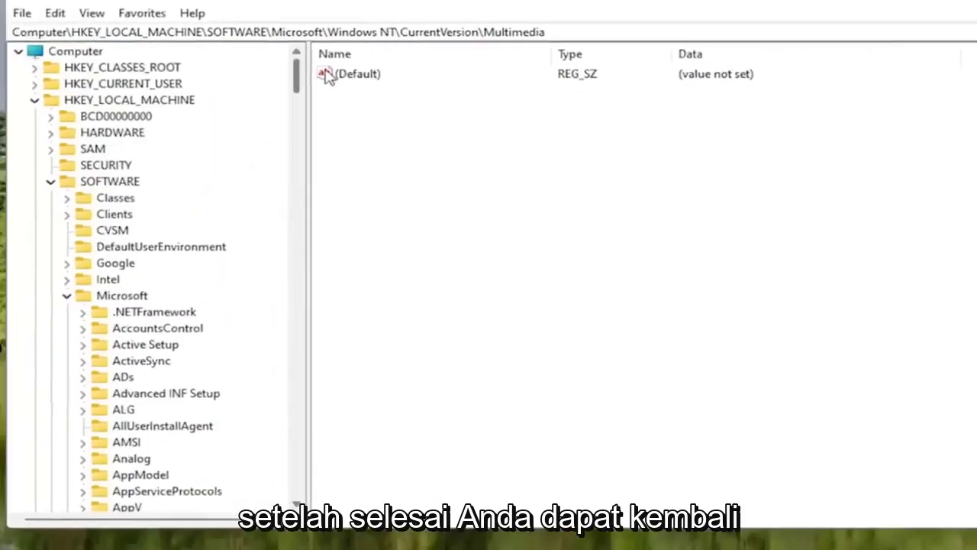
click(67, 295)
click(51, 181)
click(34, 99)
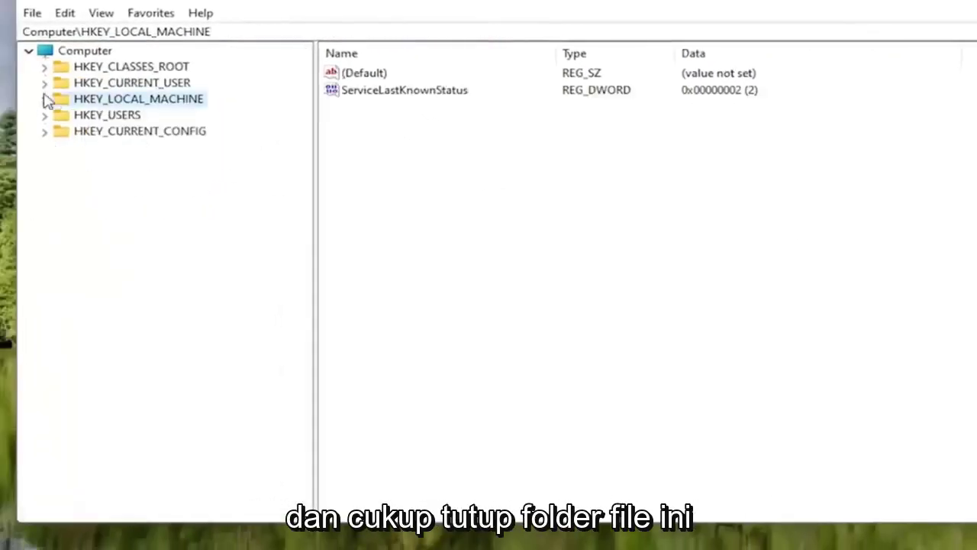
Expand the registry tree to HKEY_LOCAL_MACHINE\SYSTEM\CurrentControlSet\Services.
double_click(170, 101)
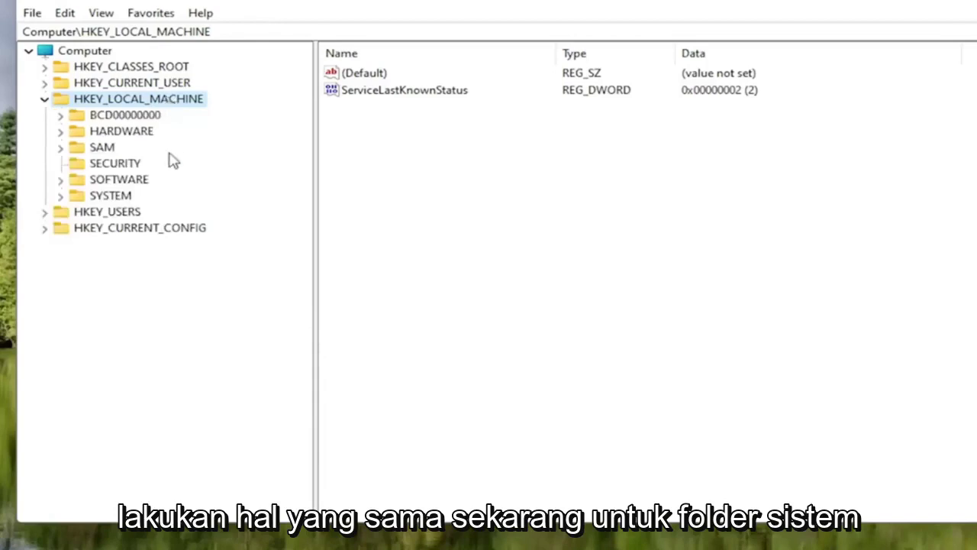
double_click(111, 196)
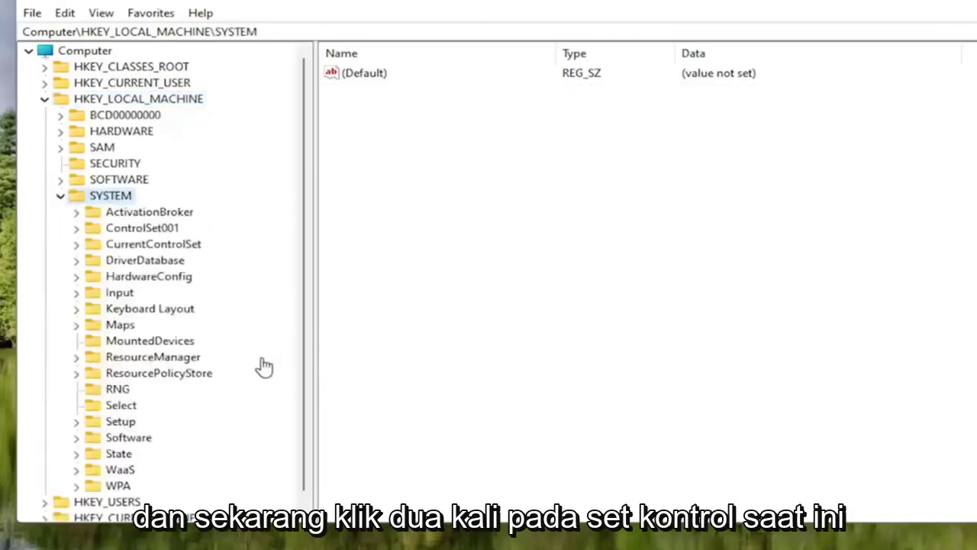
double_click(161, 246)
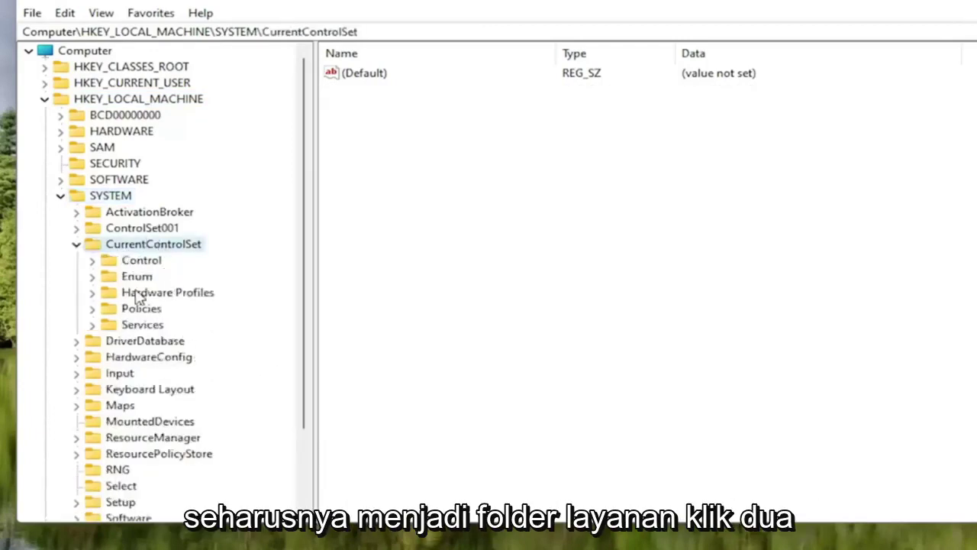
double_click(137, 326)
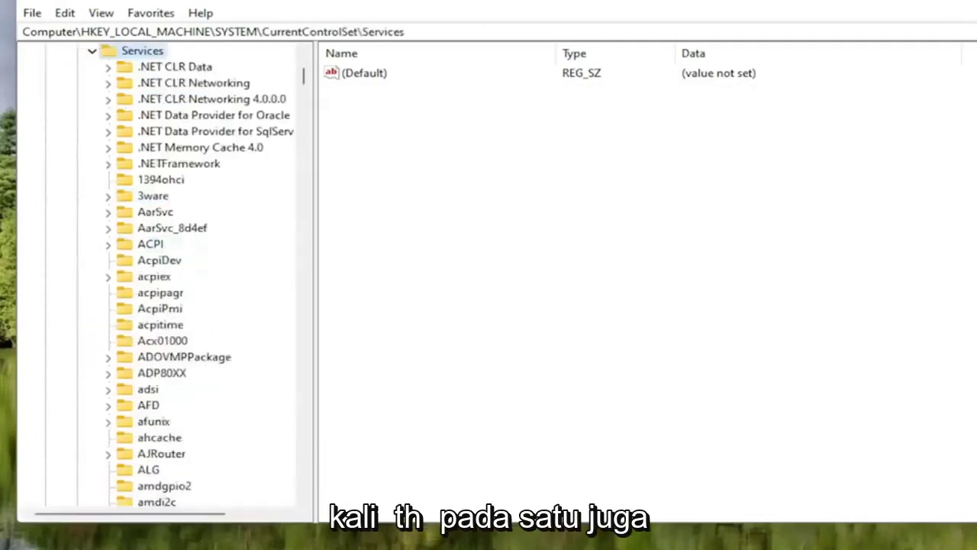
Find and select the Tcpip key among the Services subkeys.
scroll(177, 390, down, 8)
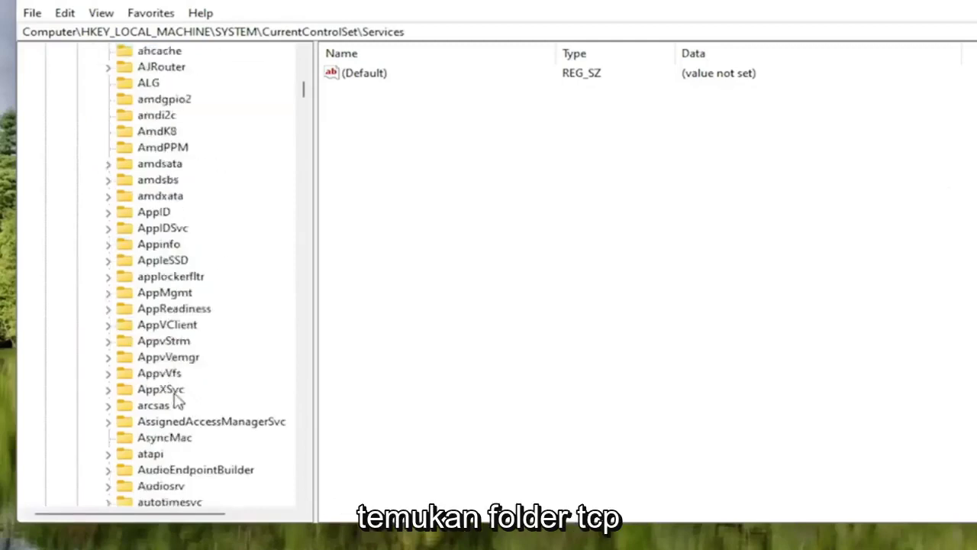
scroll(176, 405, down, 12)
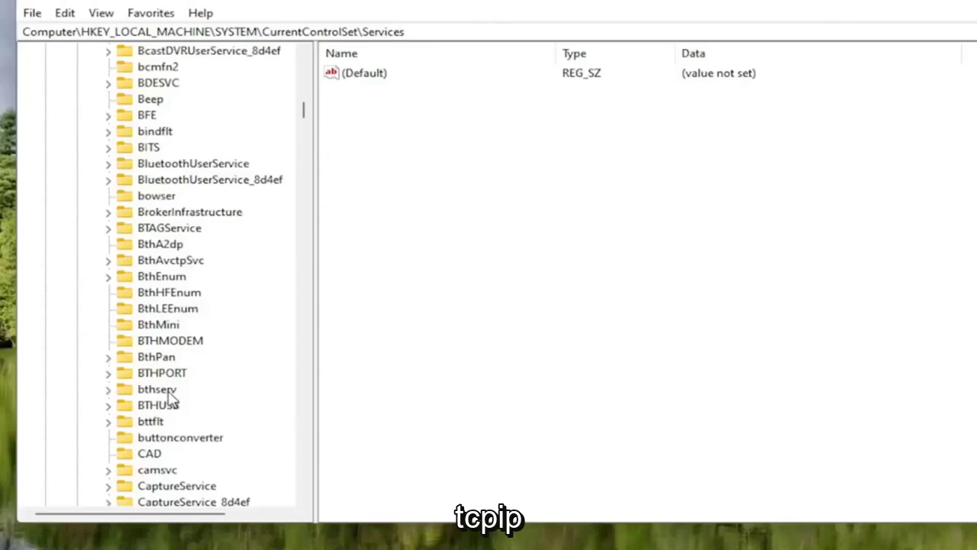
scroll(169, 397, down, 17)
click(170, 363)
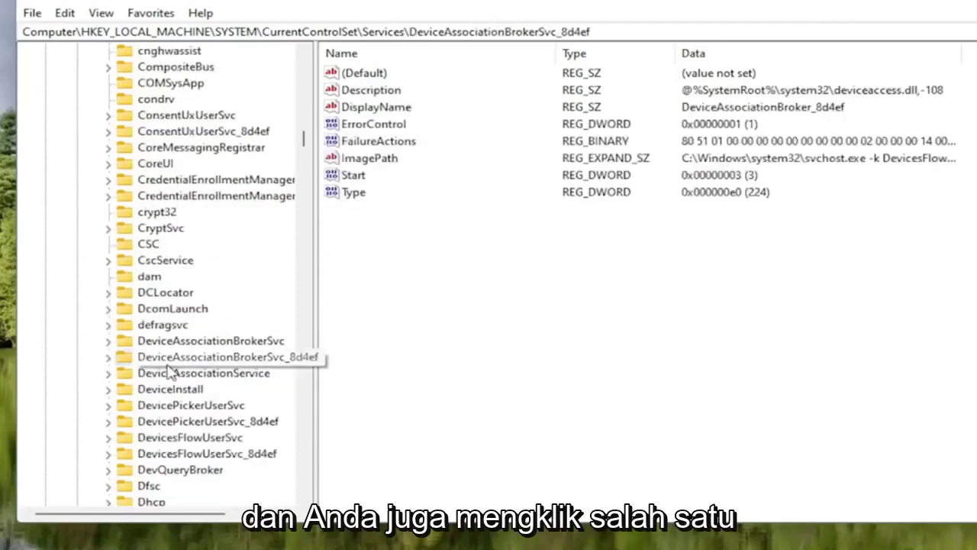
text(tc)
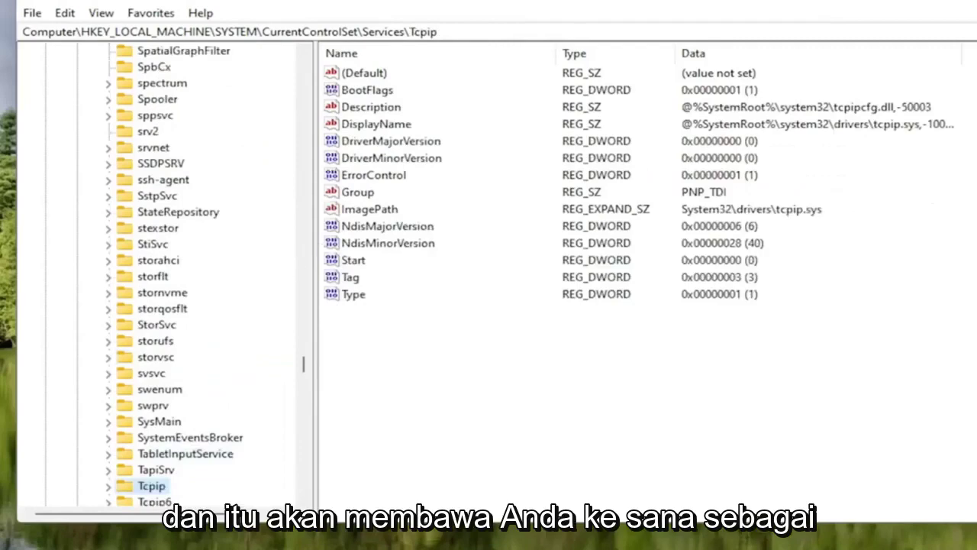
Expand the Tcpip key to Parameters\Interfaces and widen the tree area to show more of the interface key names.
scroll(191, 428, down, 2)
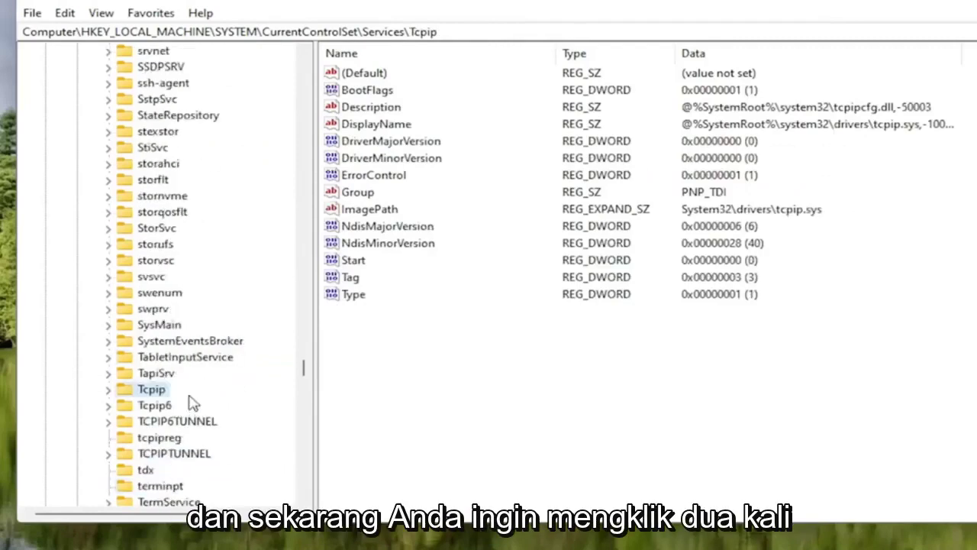
scroll(190, 407, down, 2)
double_click(149, 293)
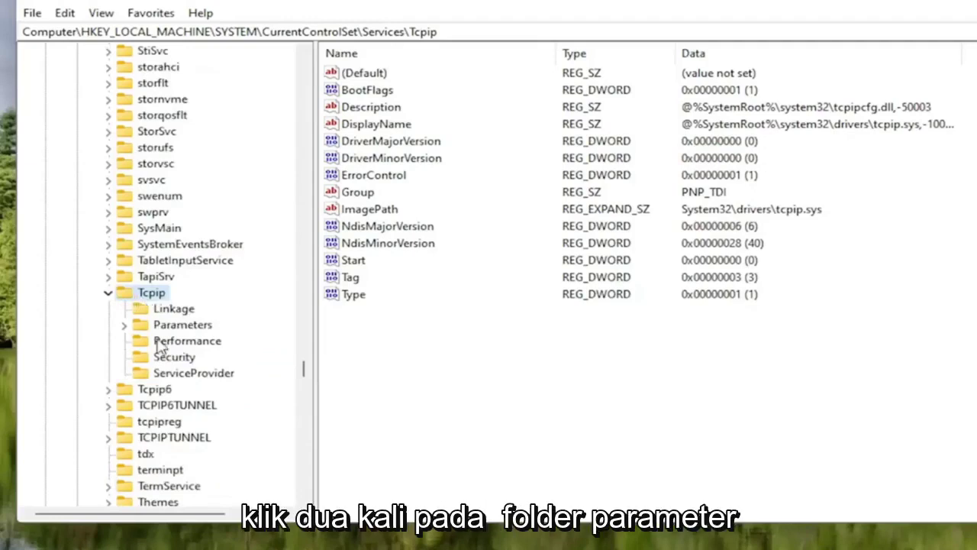
double_click(160, 327)
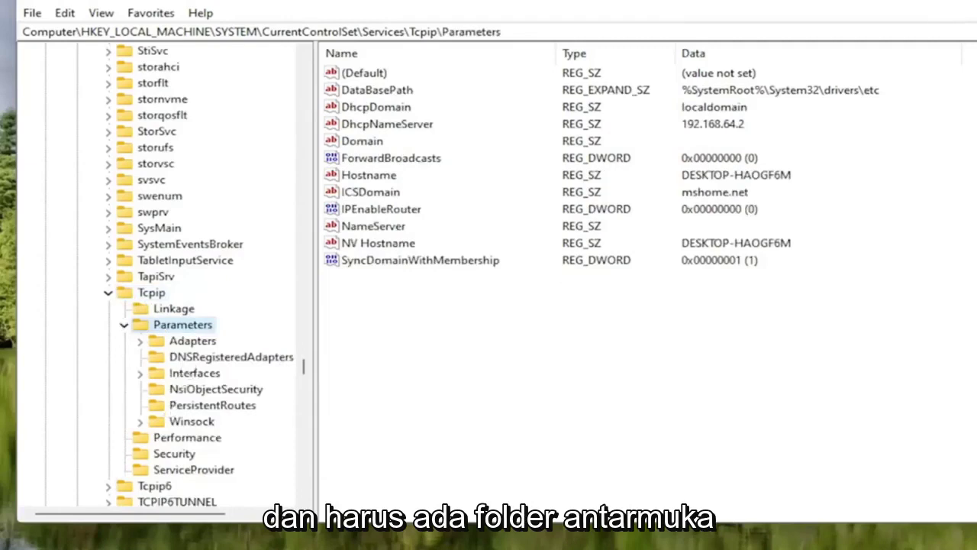
click(171, 374)
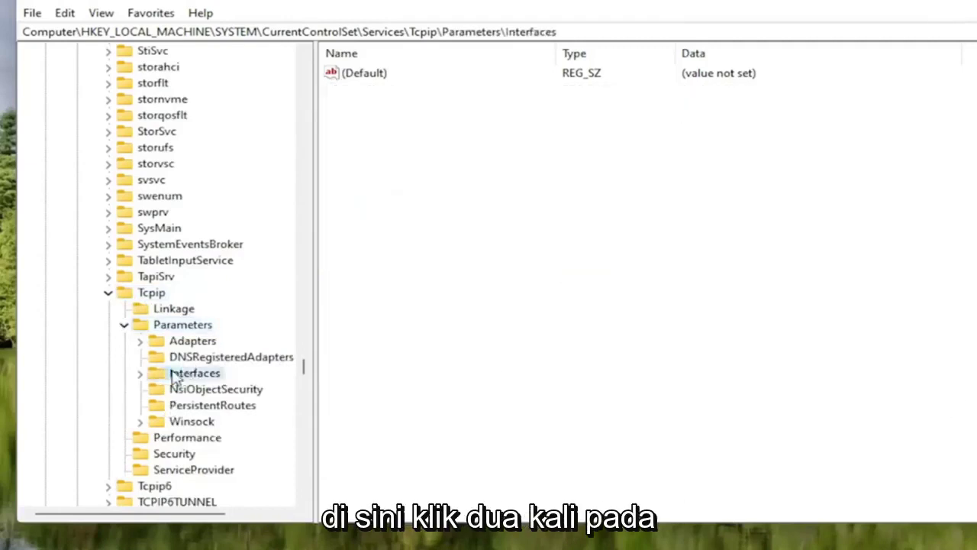
double_click(174, 378)
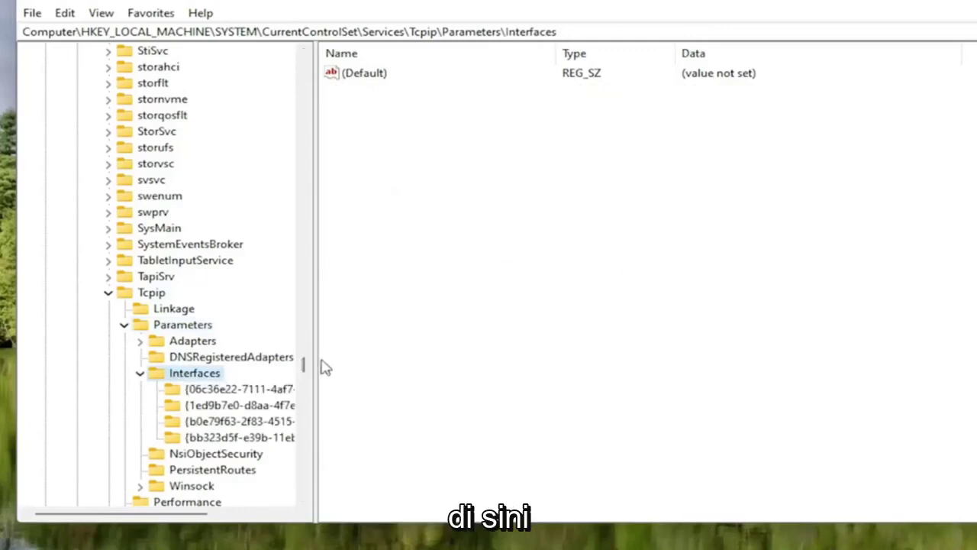
drag(313, 358, 368, 359)
click(257, 390)
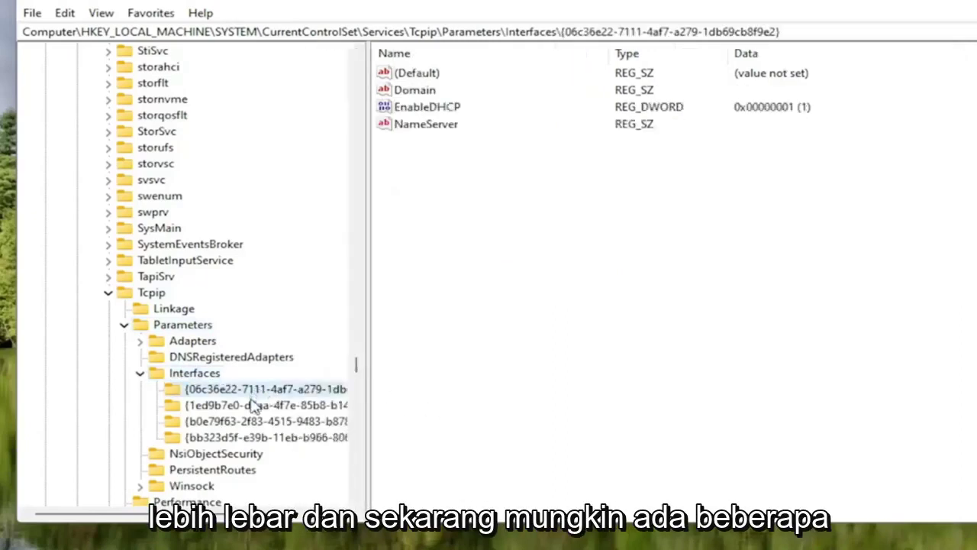
click(253, 404)
click(241, 422)
click(282, 438)
click(244, 421)
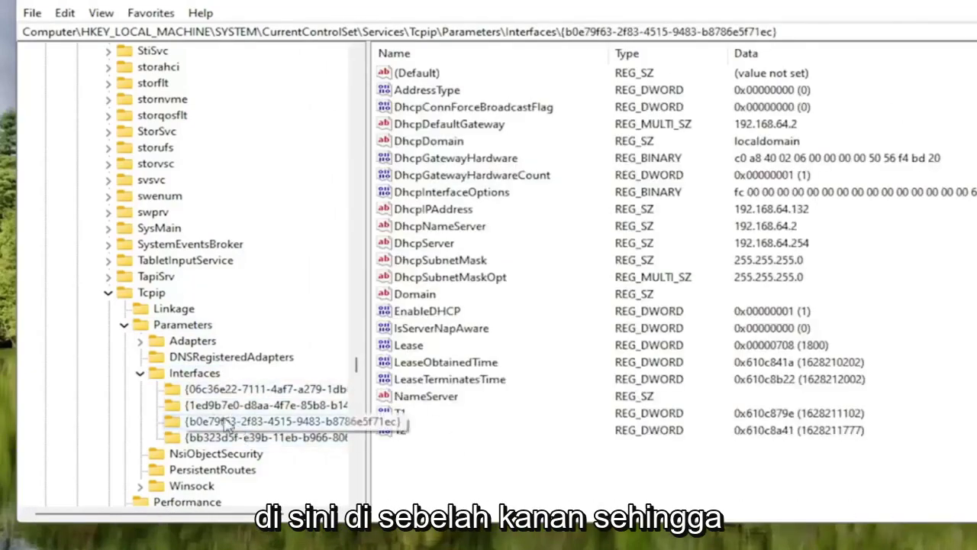
click(191, 438)
click(205, 405)
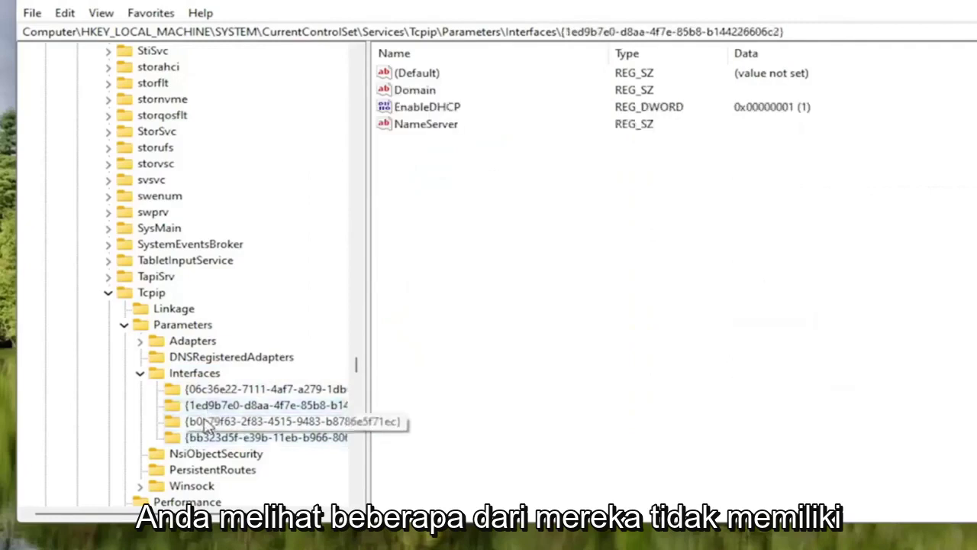
click(197, 388)
click(214, 405)
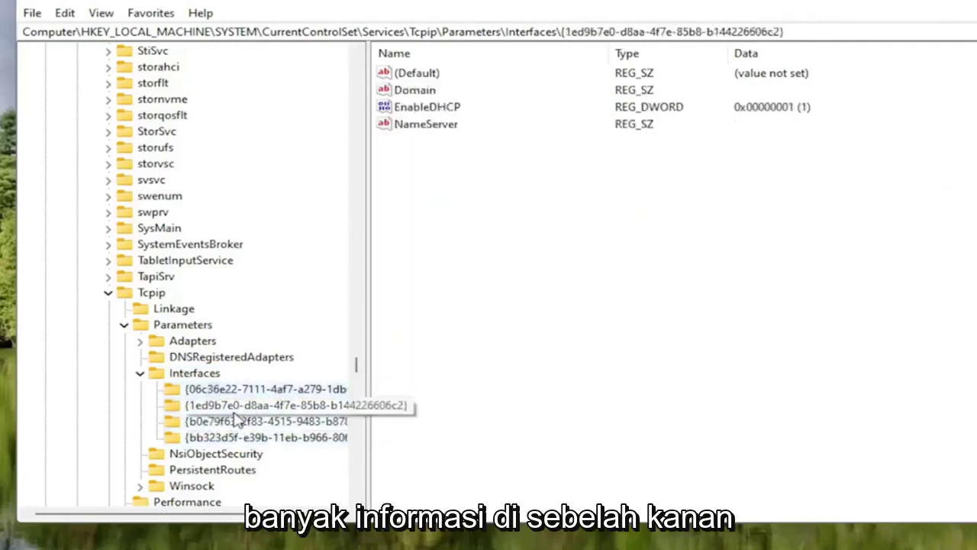
click(214, 421)
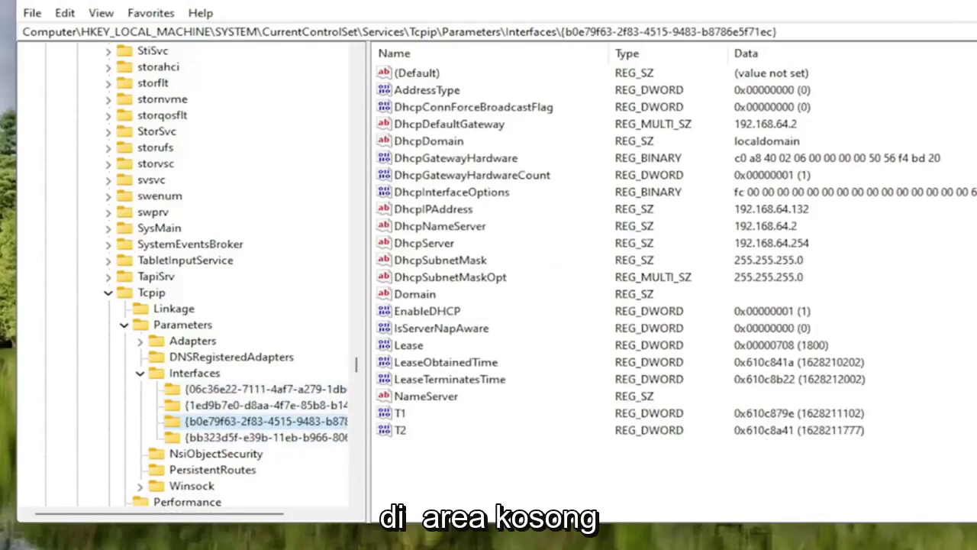
Create a DWORD (32-bit) value named TCPackFrequency in the selected interface key.
right_click(427, 464)
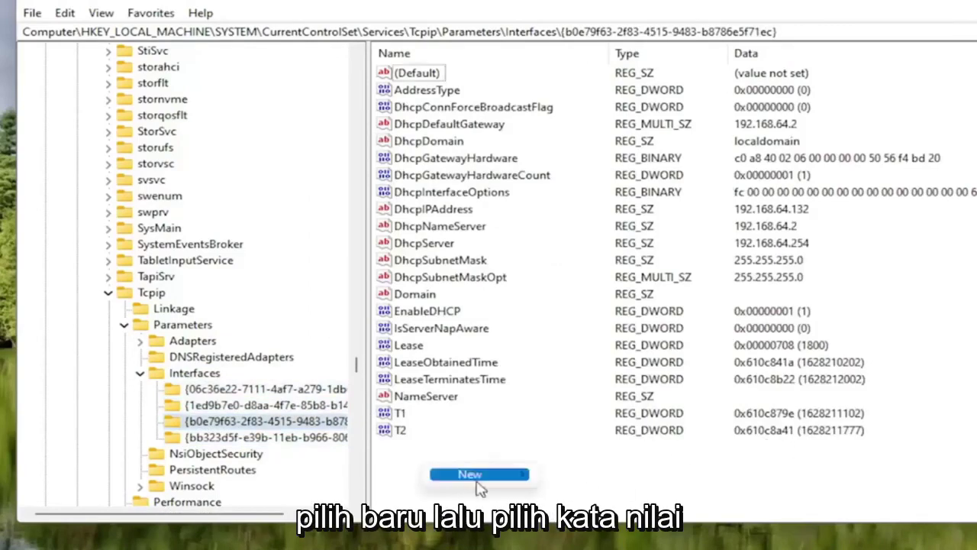
mouse_move(480, 476)
click(597, 509)
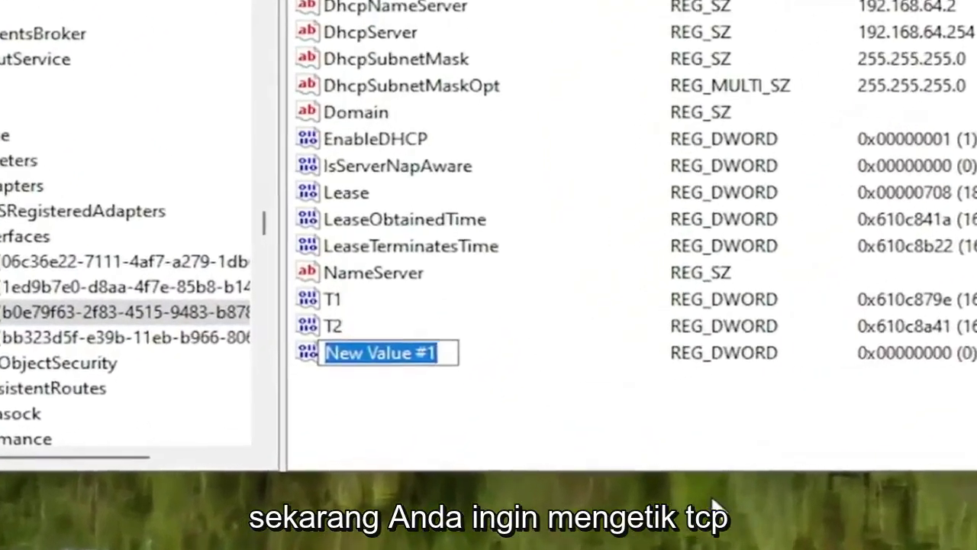
text(TCP)
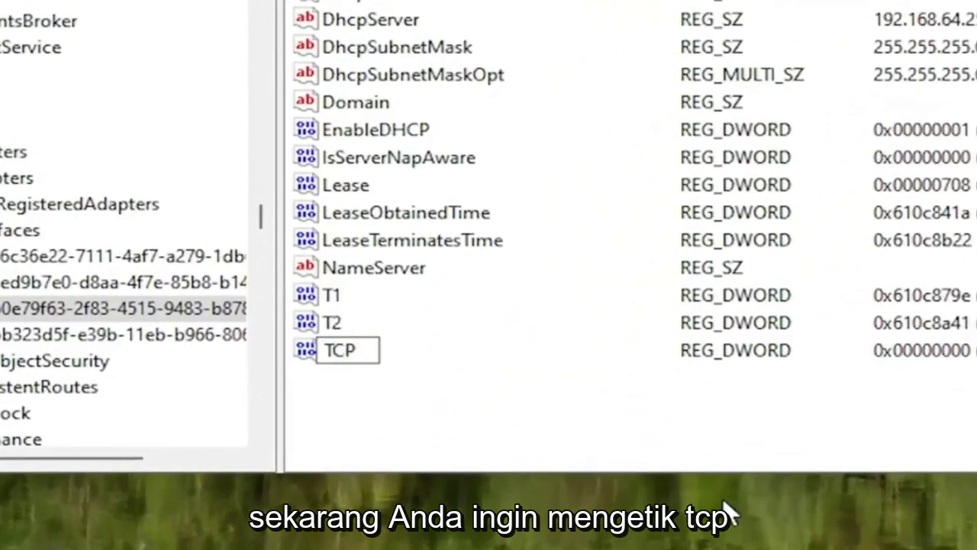
text(ack)
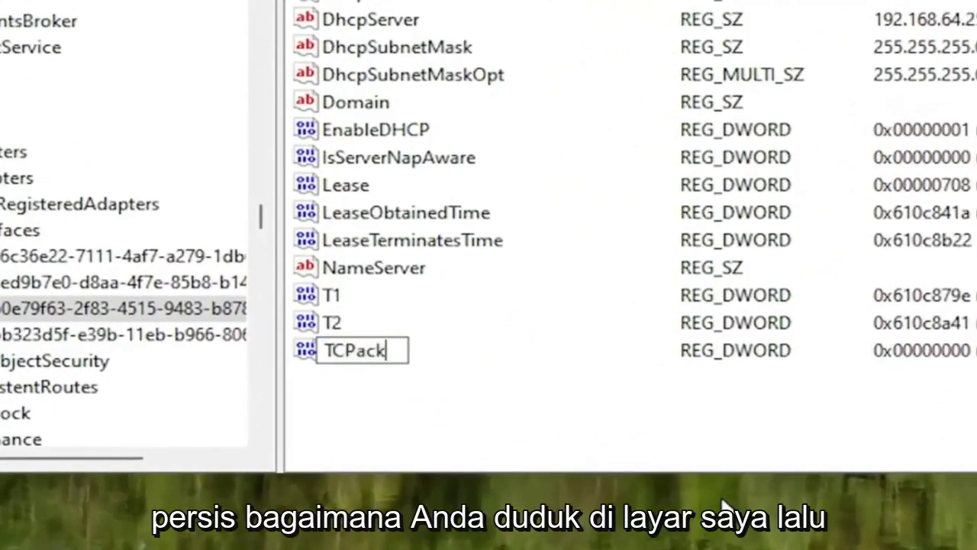
text(Frequ)
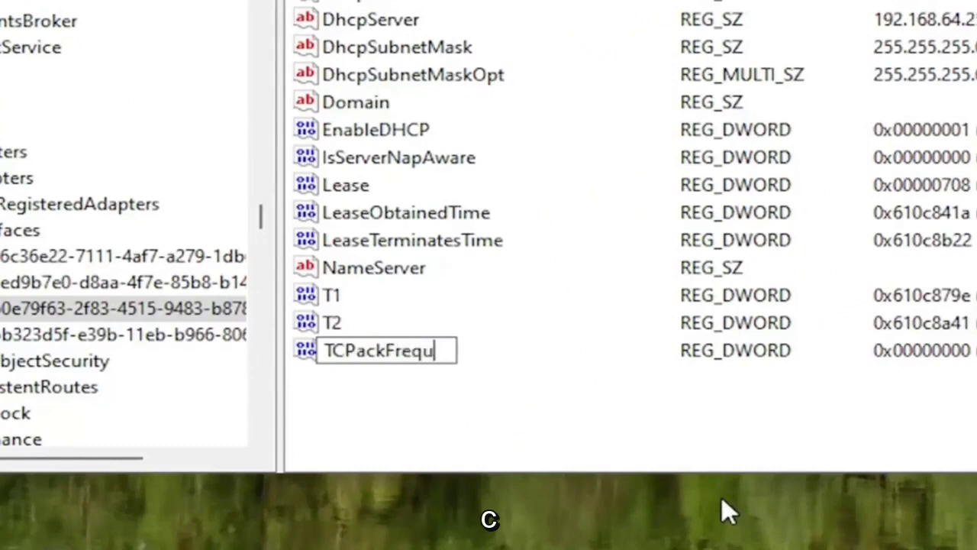
text(ebnc)
key(BackSpace)
key(BackSpace)
text(ncy)
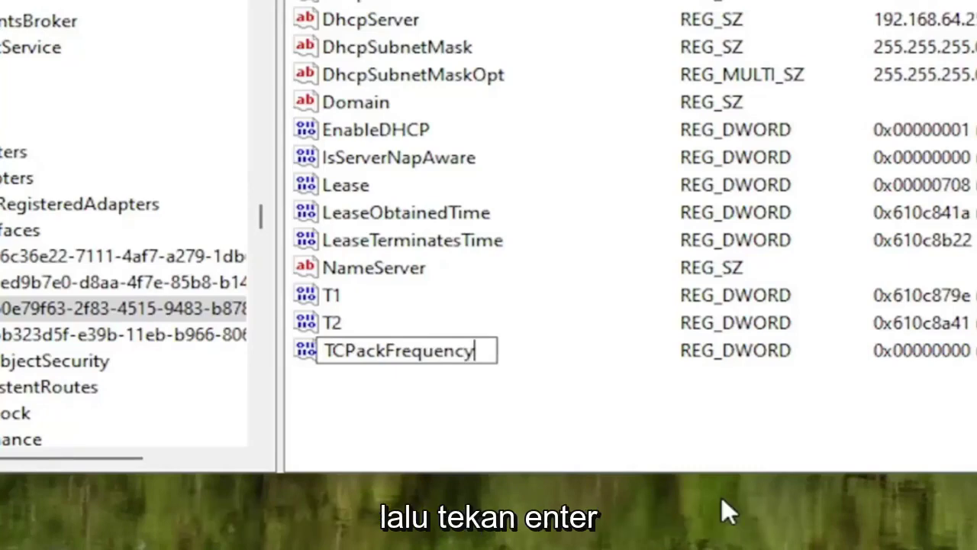
key(Return)
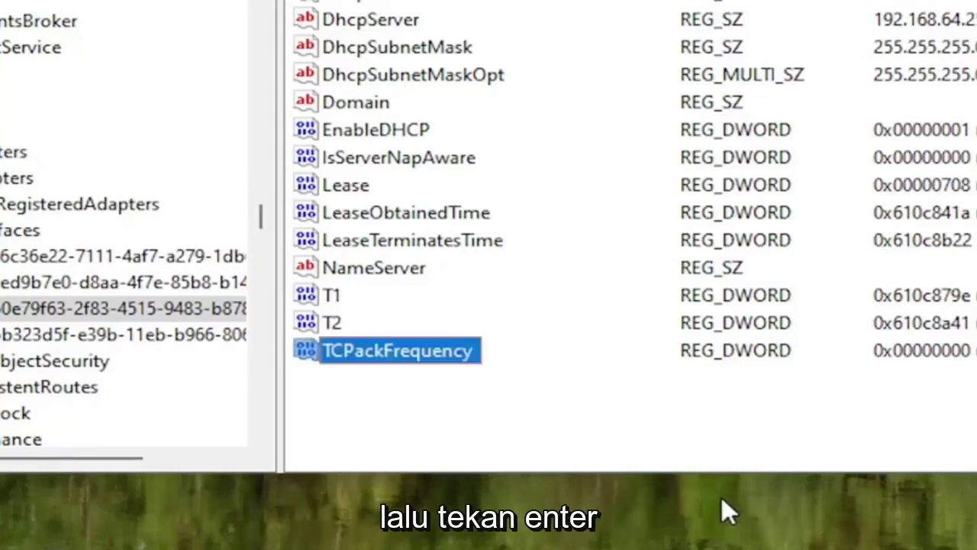
click(409, 405)
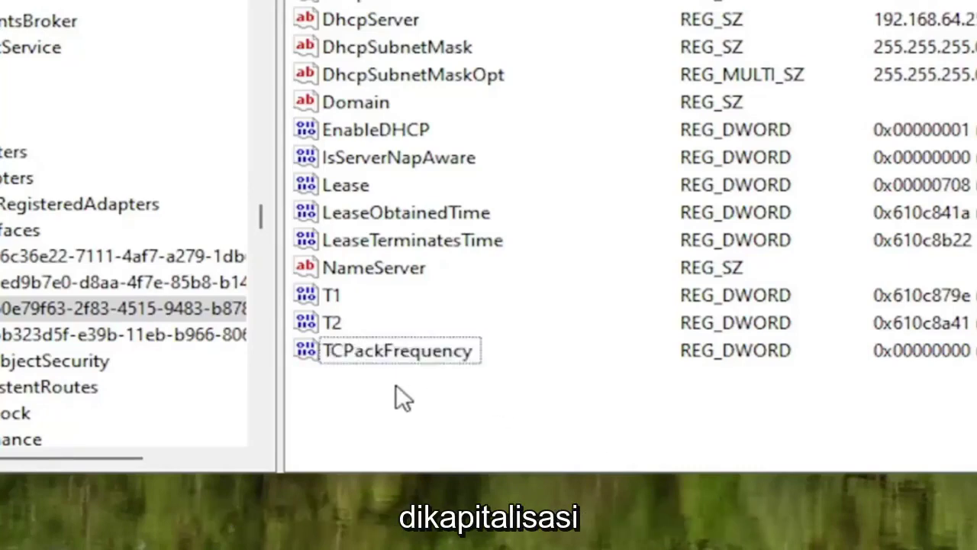
Create a DWORD (32-bit) value named TCPNoDelay in the same interface key.
right_click(397, 384)
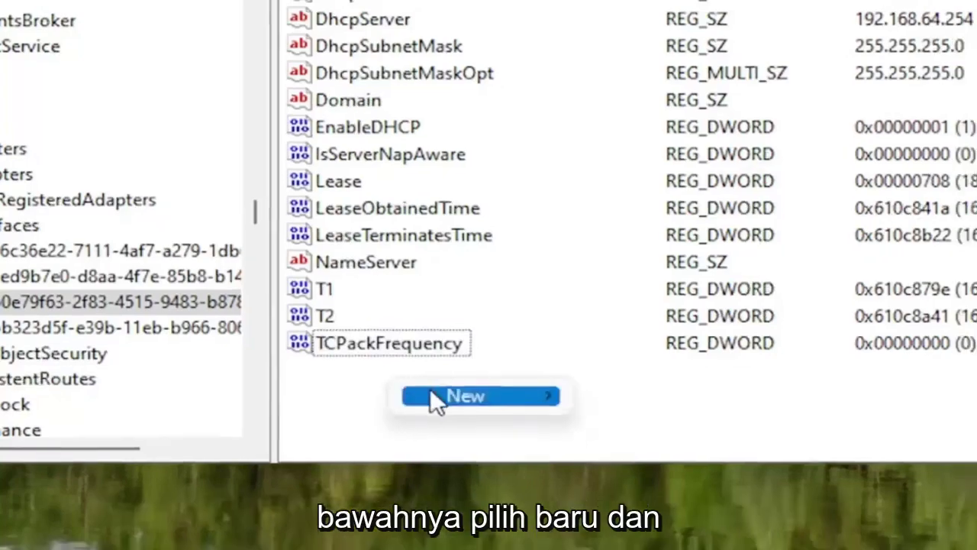
mouse_move(476, 398)
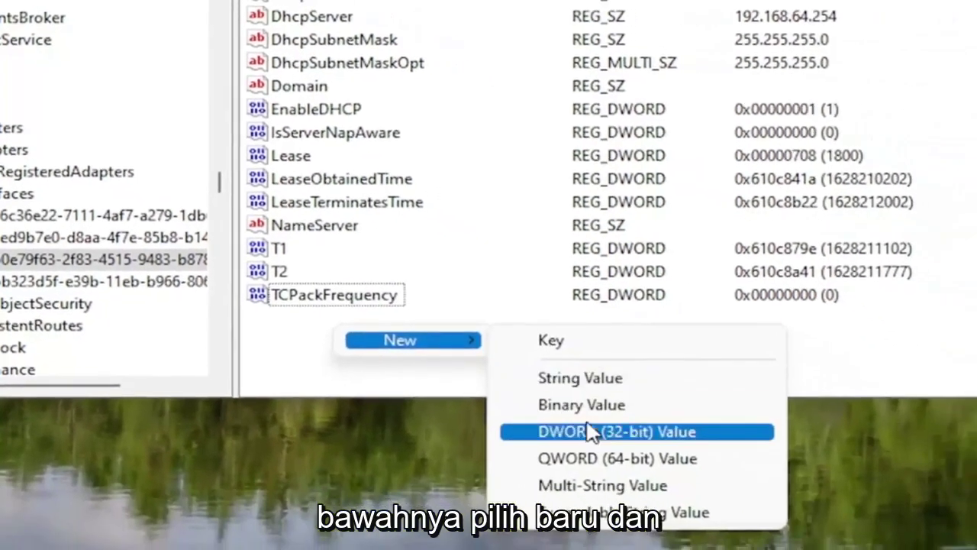
click(629, 460)
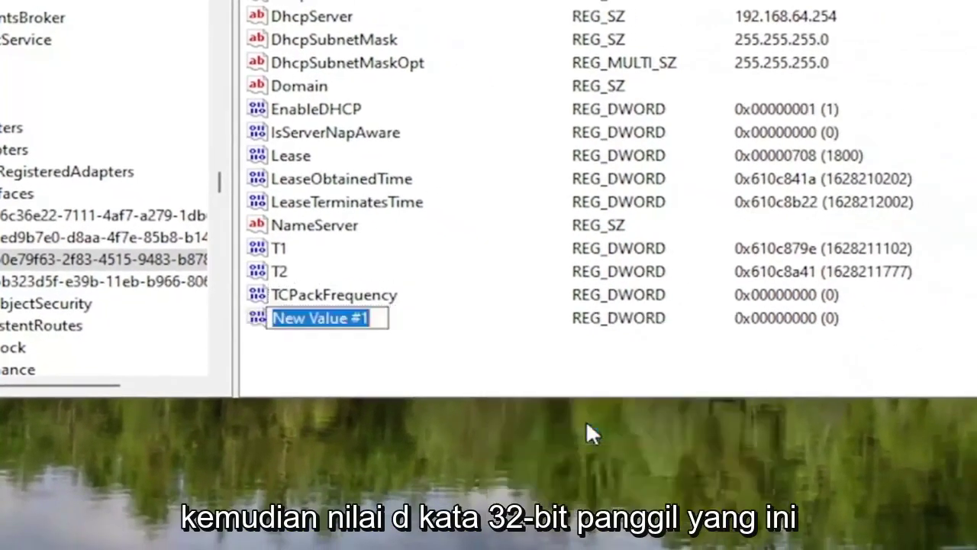
text(TCP)
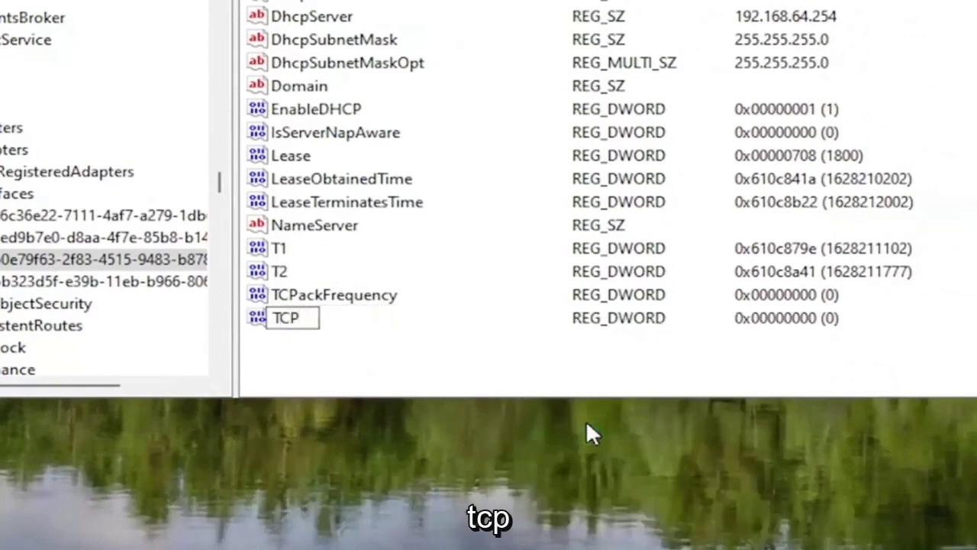
text(NoDela)
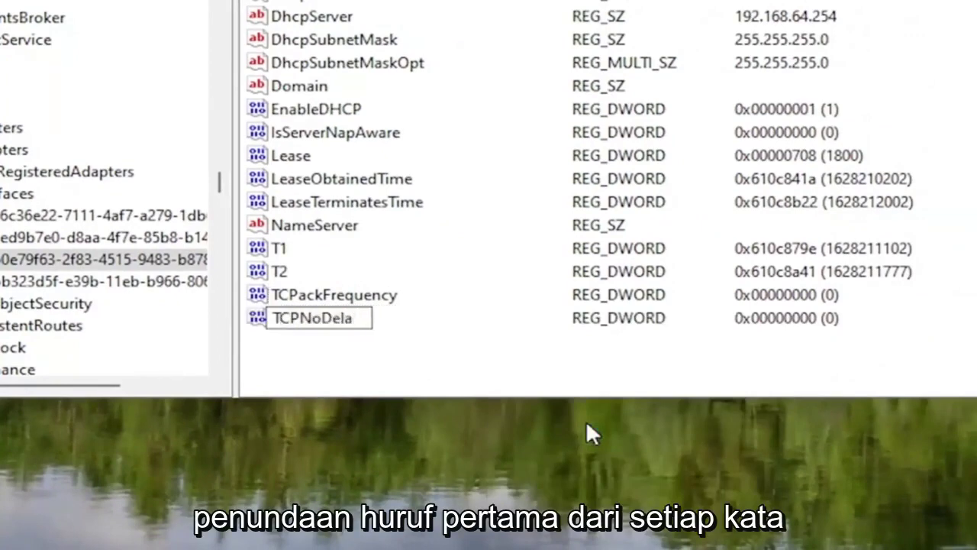
text(y)
key(Return)
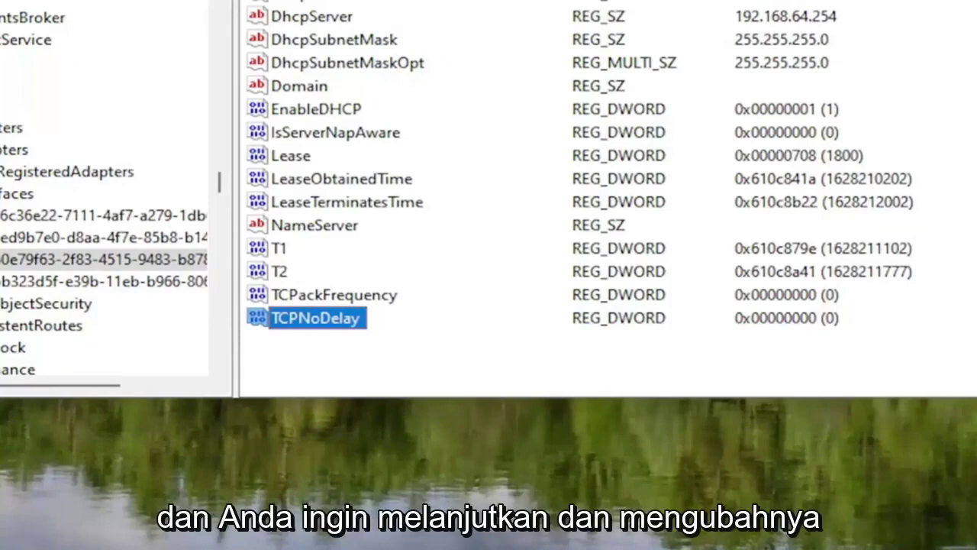
Set the TCPackFrequency value data to 1 in hexadecimal base.
double_click(367, 295)
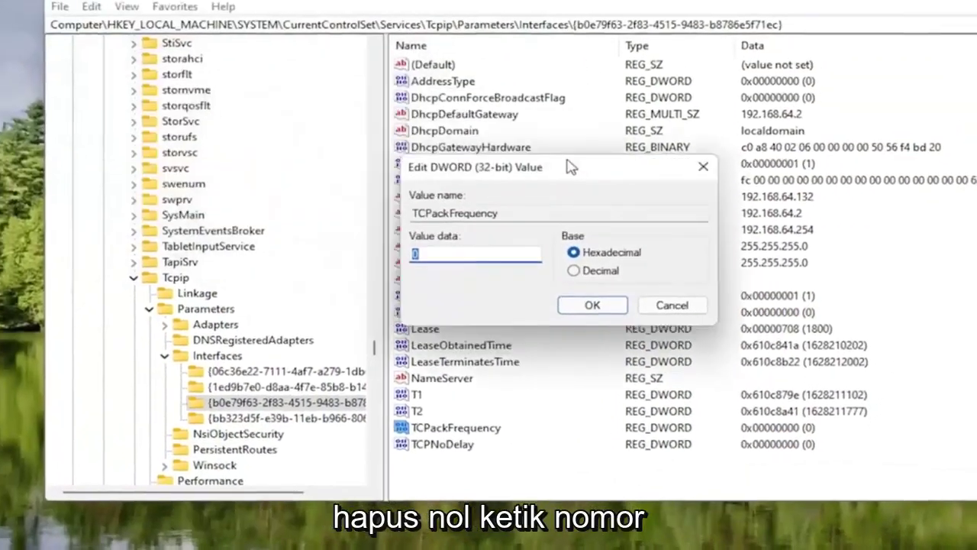
key(BackSpace)
text(1)
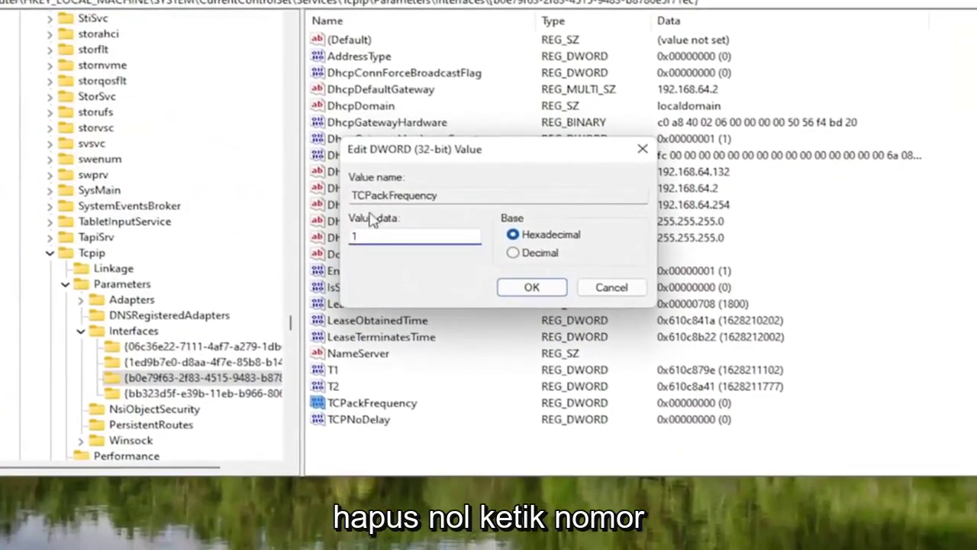
click(507, 293)
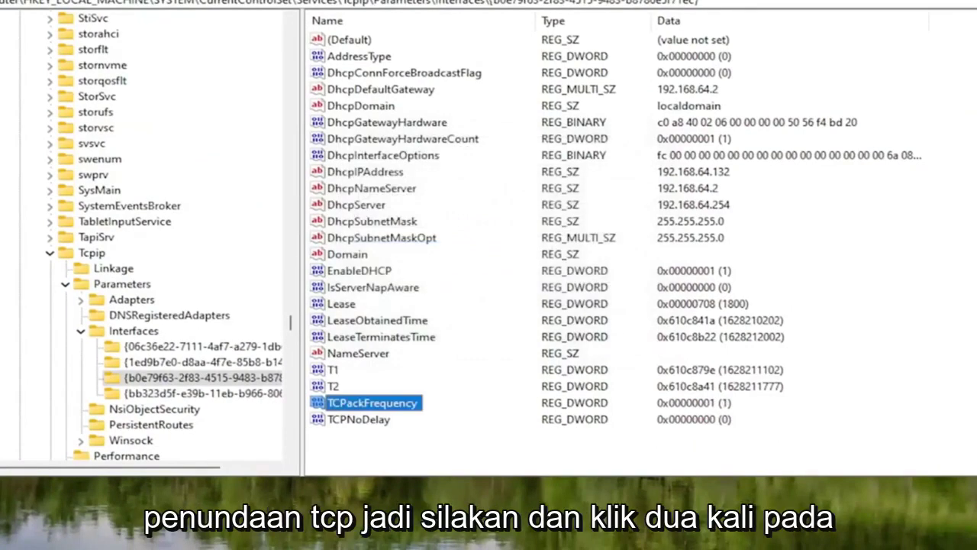
Set the TCPNoDelay value data in the active interface key to 1 in hexadecimal base.
double_click(364, 420)
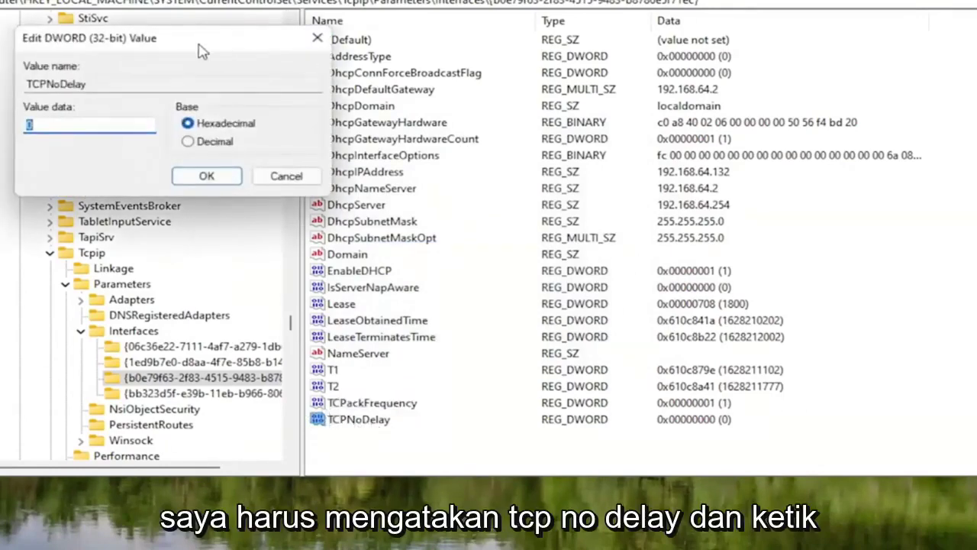
drag(198, 51, 461, 163)
text(1)
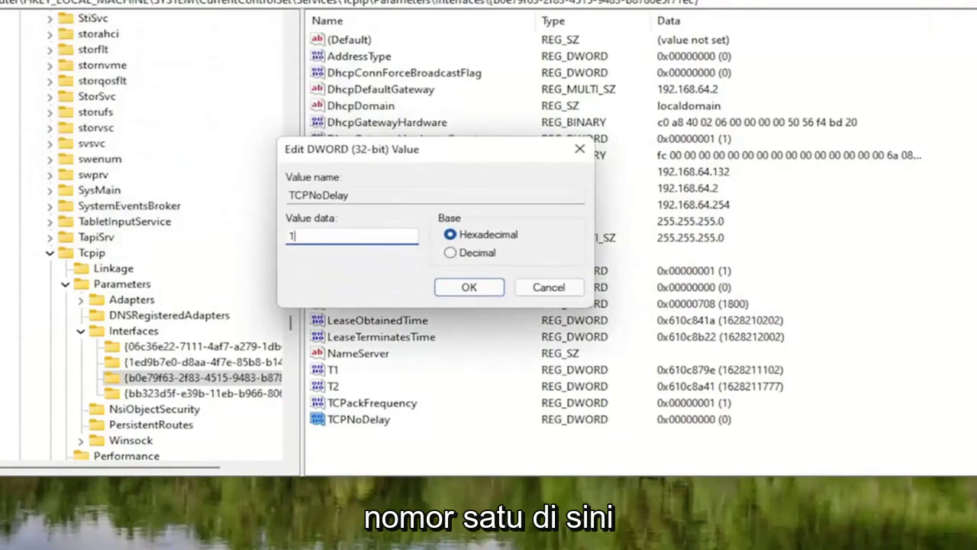
click(469, 287)
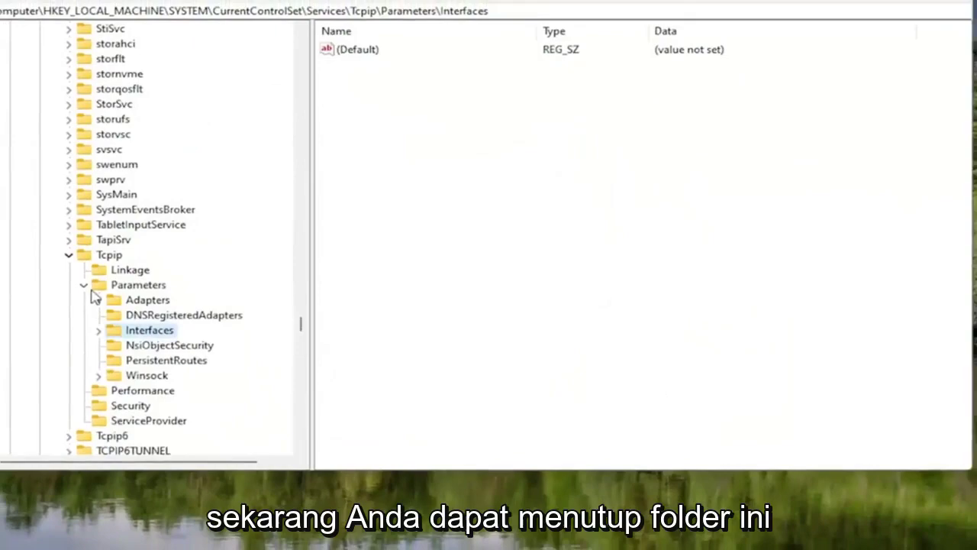
Collapse the Parameters, Tcpip, Services, CurrentControlSet and SYSTEM branches of the registry tree.
click(84, 284)
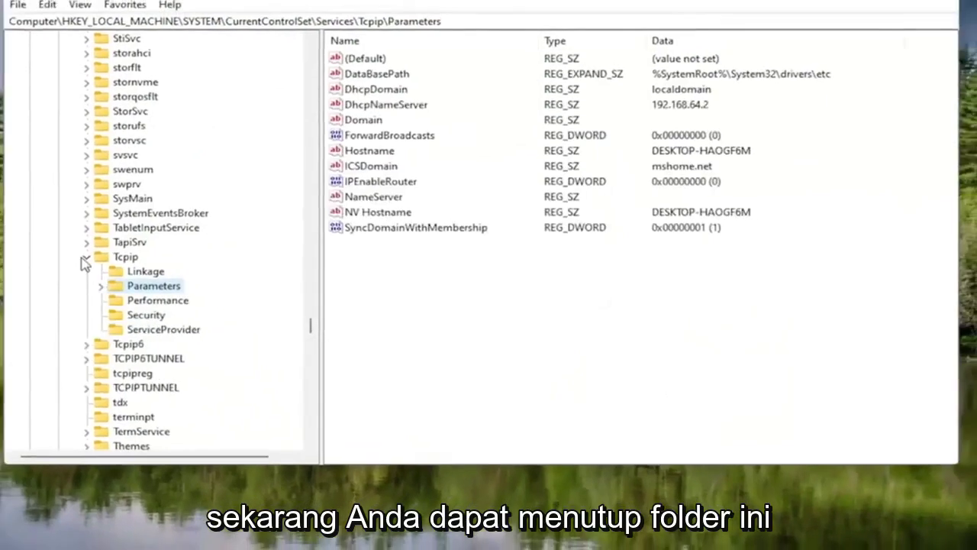
click(69, 254)
scroll(198, 168, up, 8)
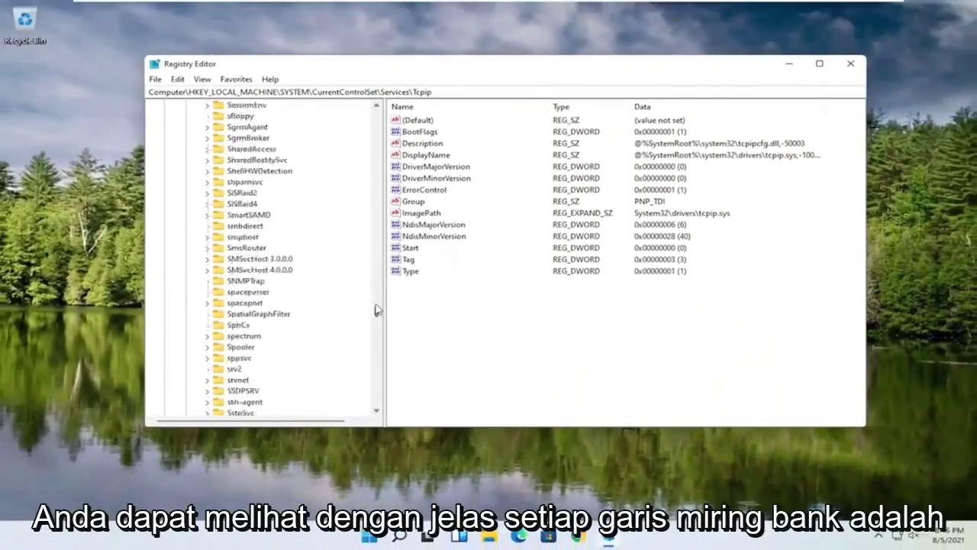
drag(380, 313, 377, 111)
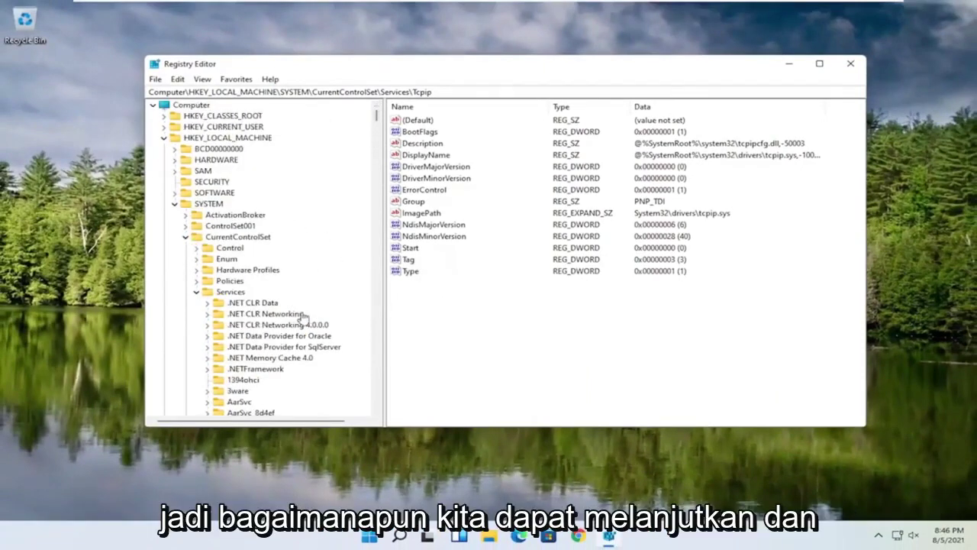
click(197, 293)
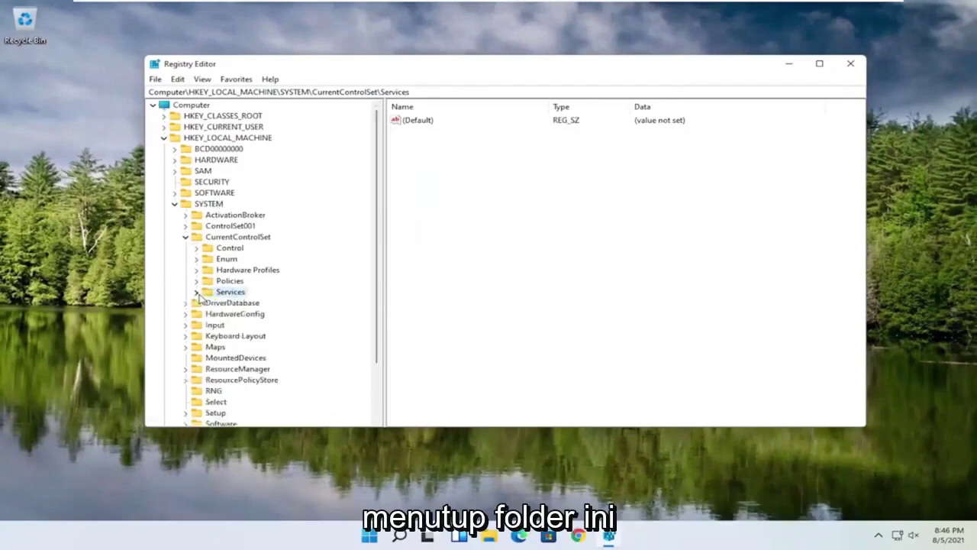
click(187, 237)
click(175, 204)
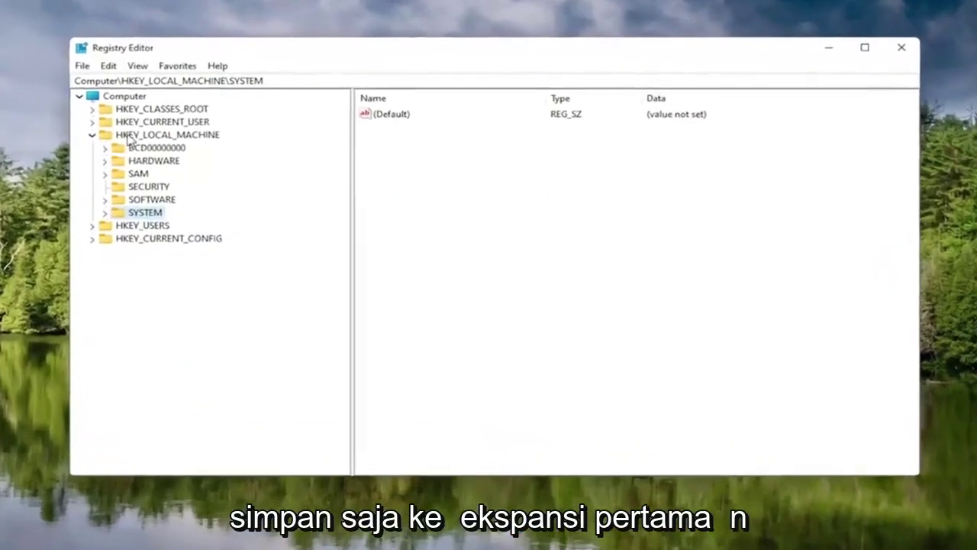
Expand the SOFTWARE key under HKEY_LOCAL_MACHINE and its Microsoft subkey.
click(190, 138)
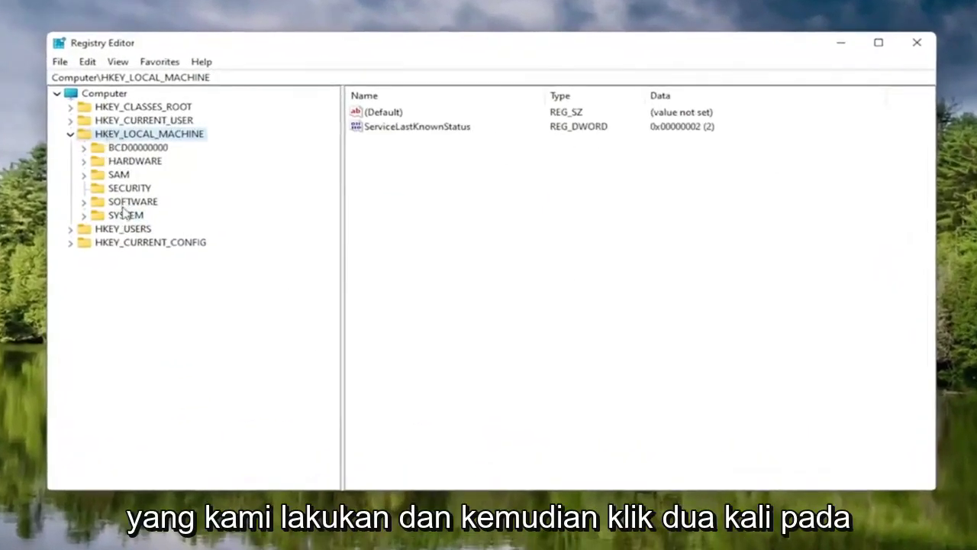
double_click(128, 202)
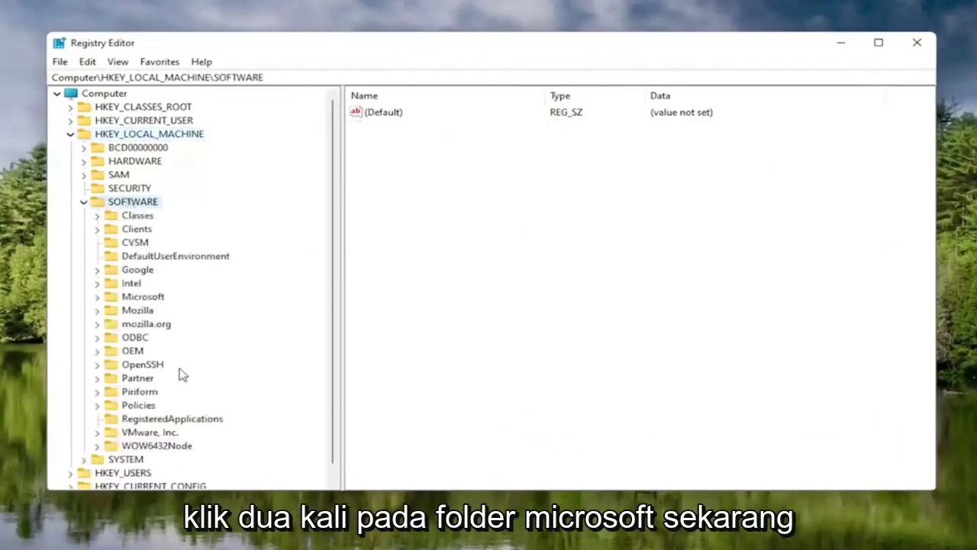
double_click(136, 299)
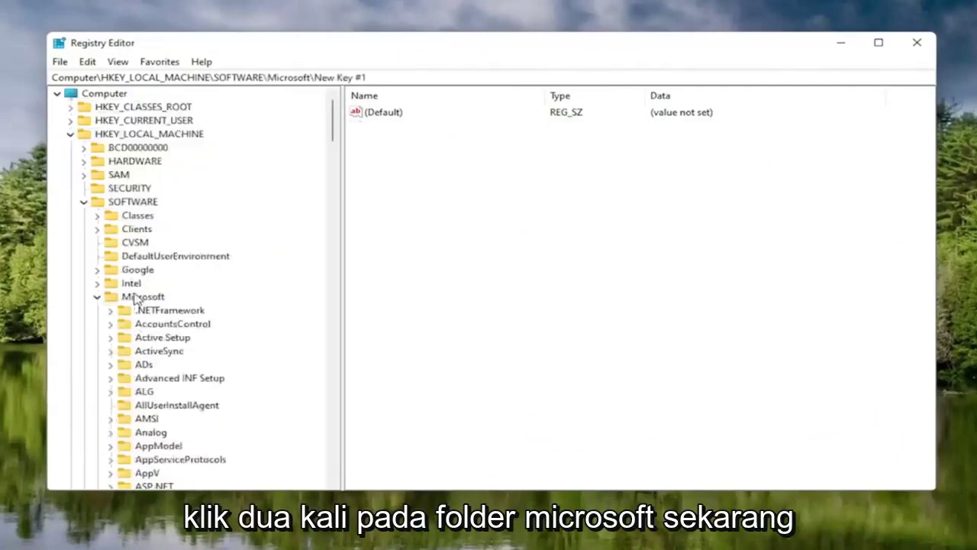
Create a new key under HKEY_LOCAL_MACHINE\SOFTWARE\Microsoft, keeping its default name.
right_click(129, 298)
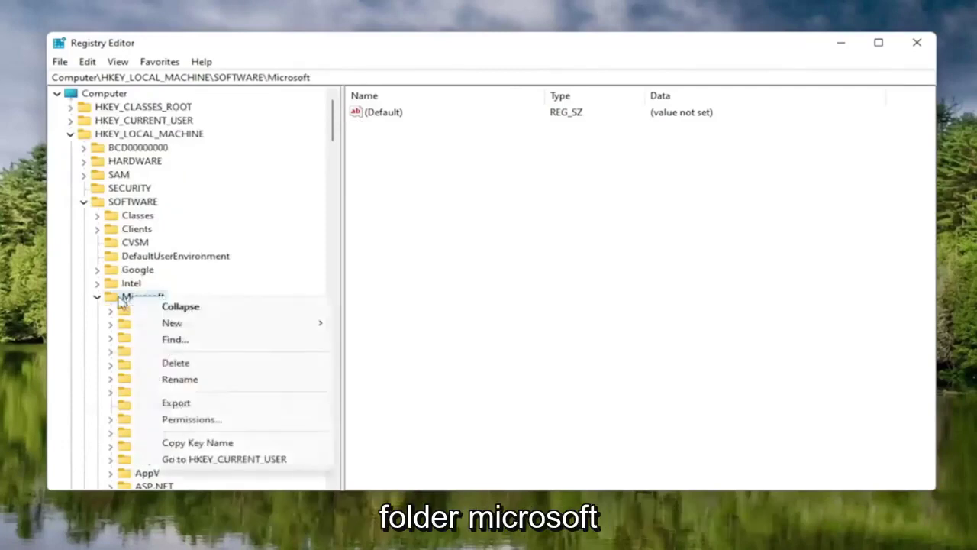
key(Escape)
right_click(124, 296)
mouse_move(183, 328)
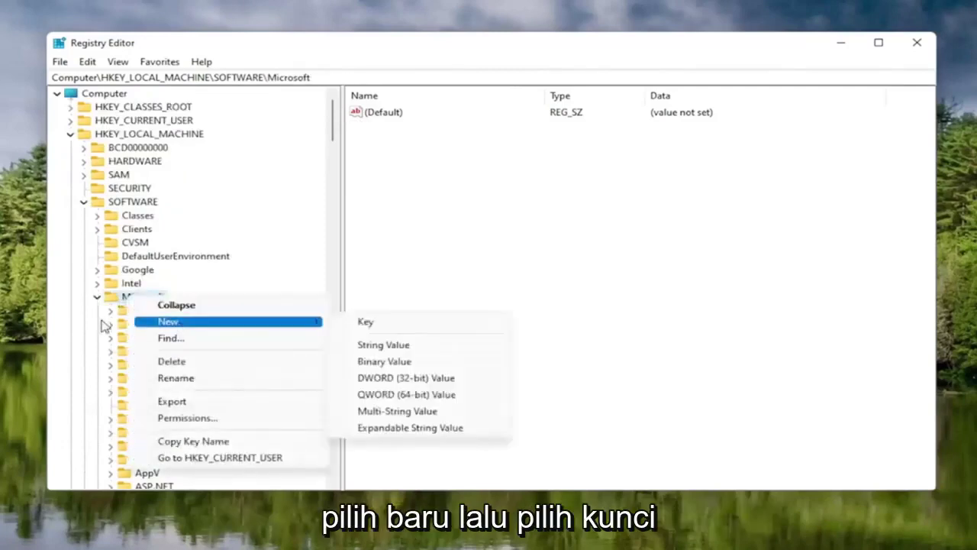
click(366, 324)
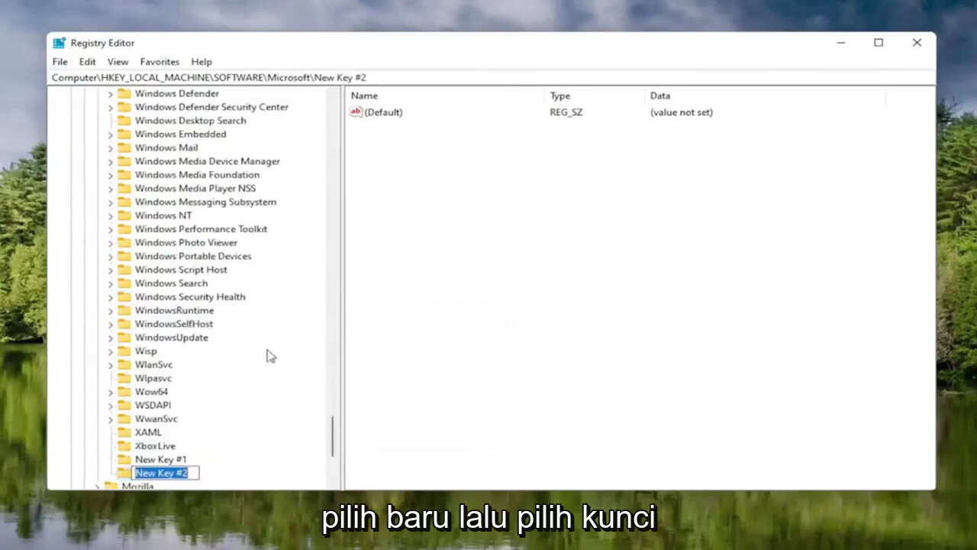
key(Return)
Delete the leftover New Key #1 key from the Microsoft key.
click(162, 420)
key(Delete)
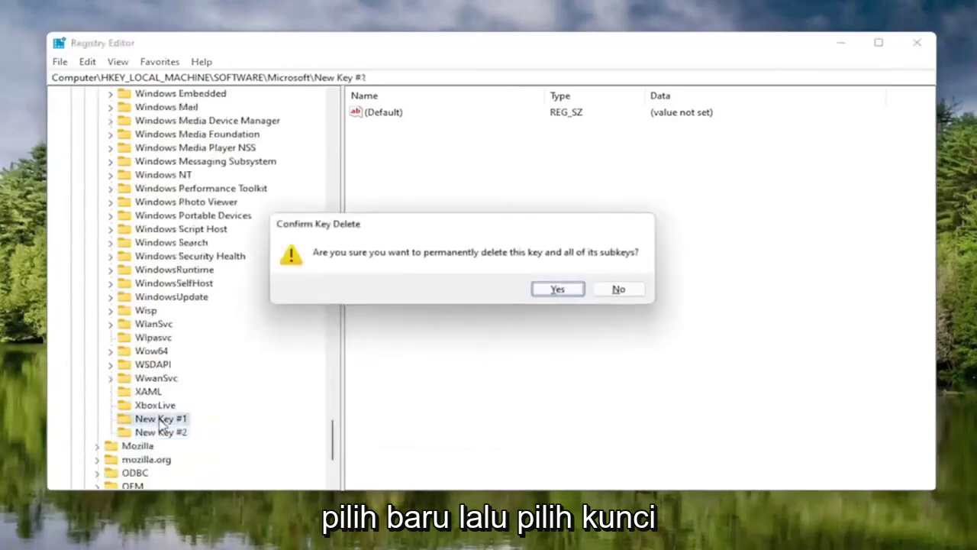
key(Return)
scroll(158, 404, up, 5)
scroll(157, 349, down, 6)
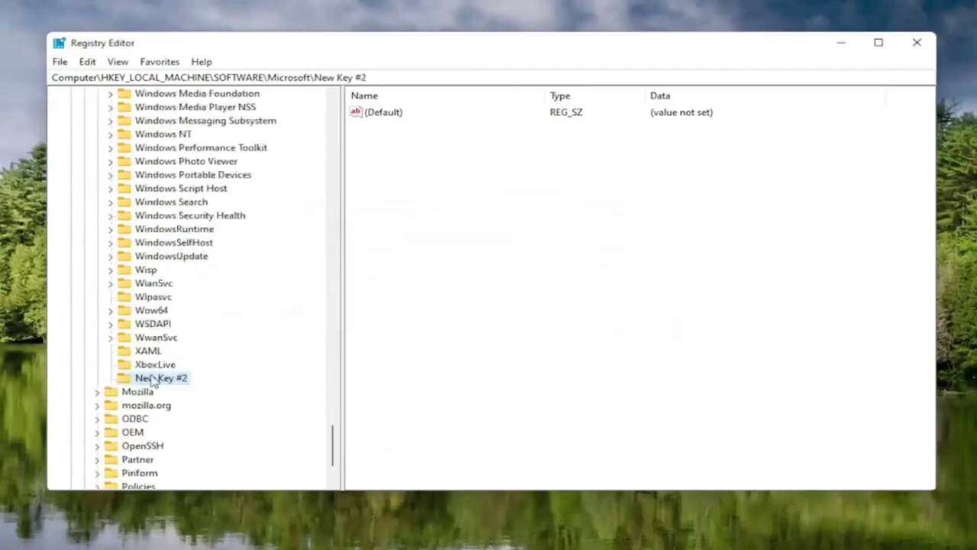
Rename the New Key #2 key under Microsoft as New Key #1.
right_click(154, 378)
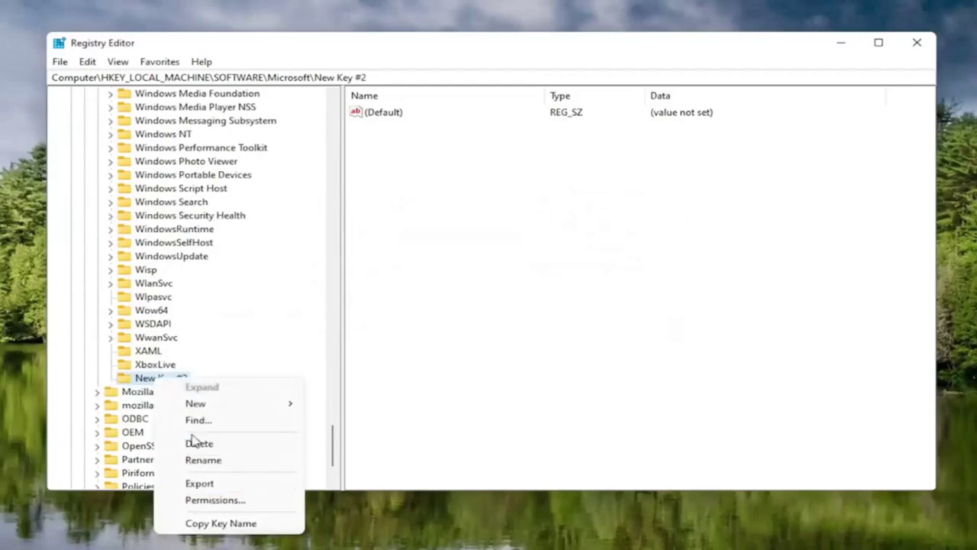
click(205, 459)
key(End)
text(1)
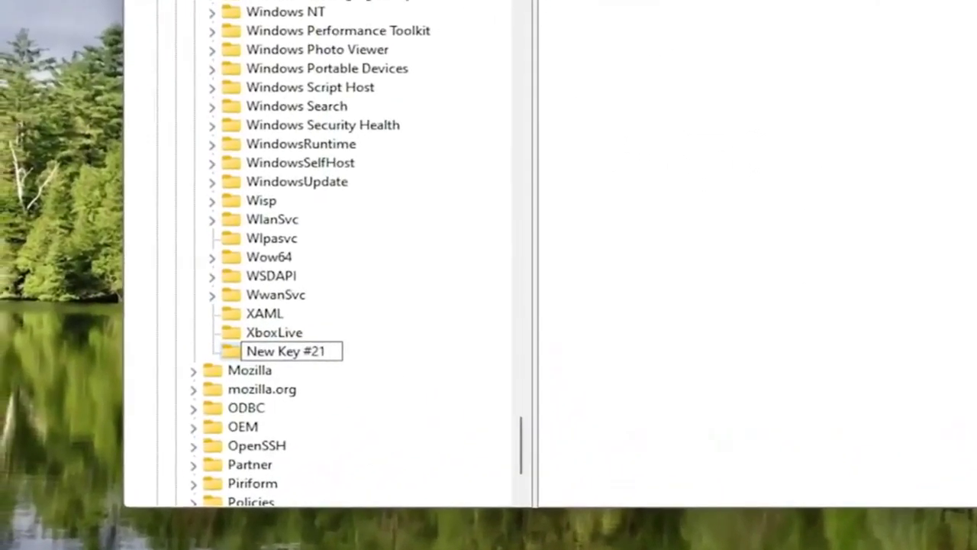
key(Left)
key(BackSpace)
key(Return)
scroll(332, 349, up, 3)
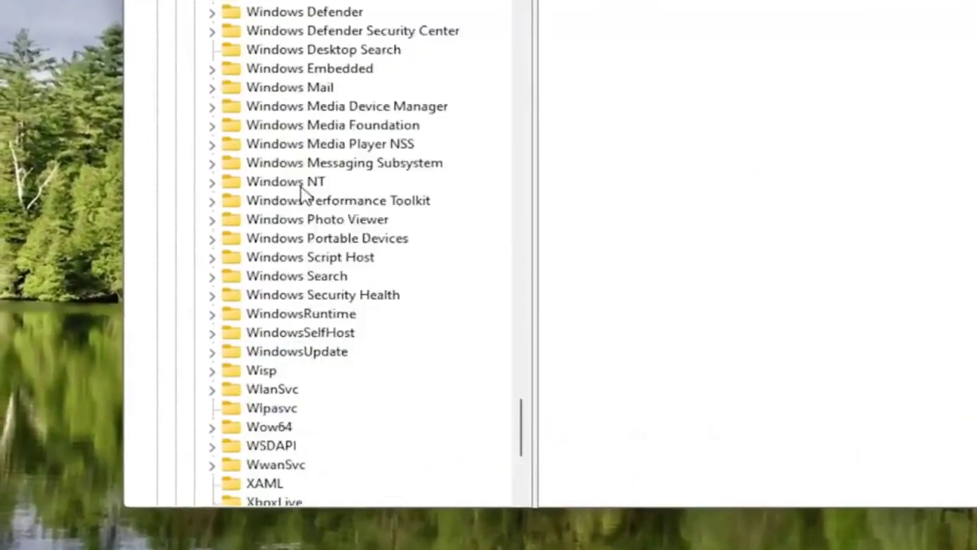
scroll(297, 318, down, 4)
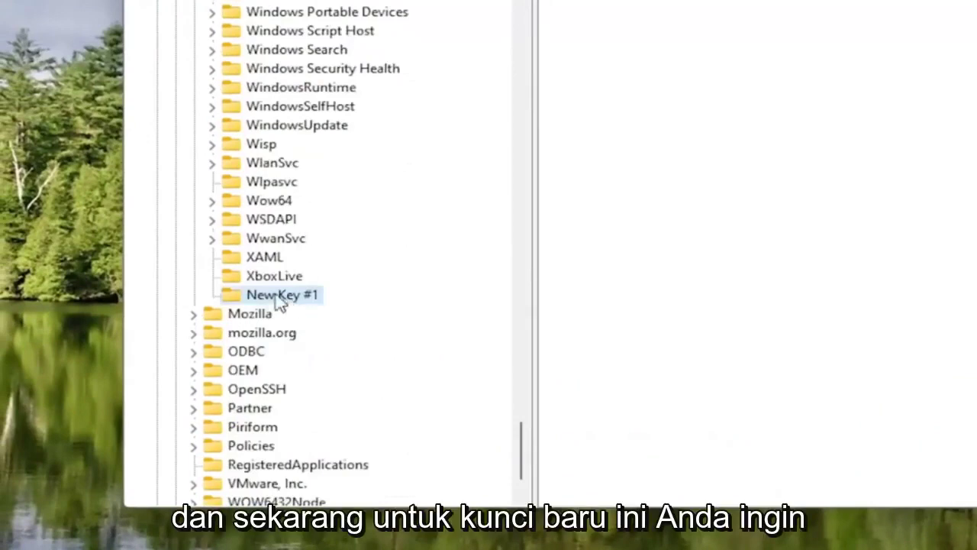
Try to rename the New Key #1 key to MSMQ, and delete New Key #1.
right_click(281, 300)
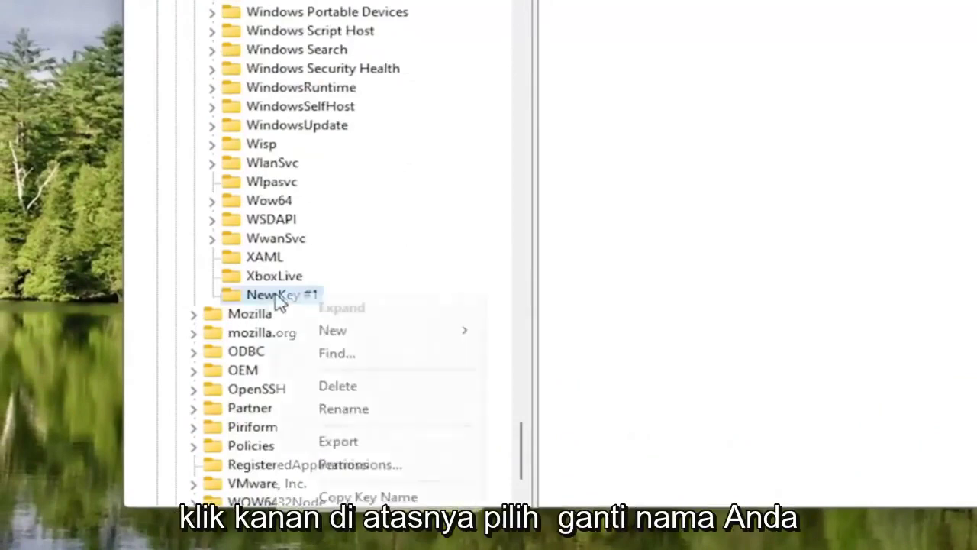
click(344, 410)
text(MSMQ)
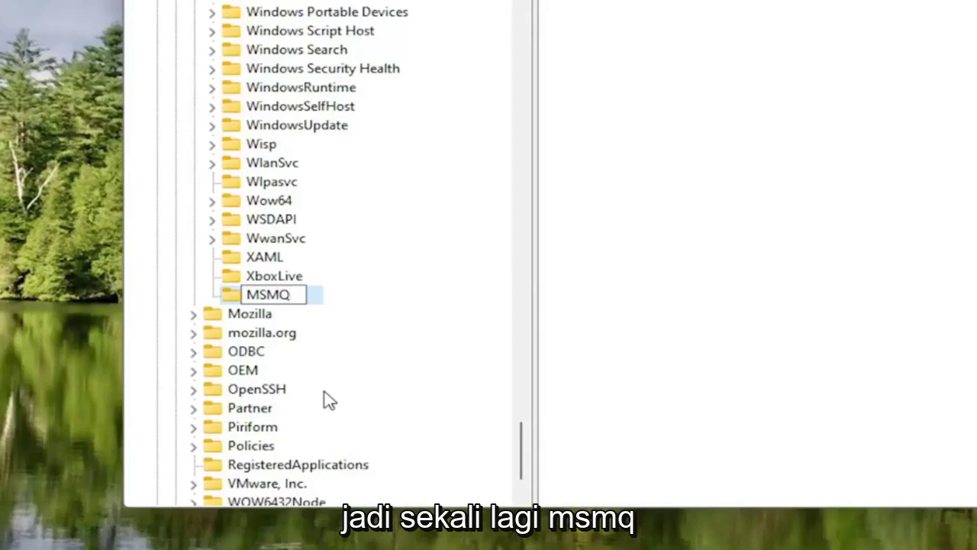
key(Return)
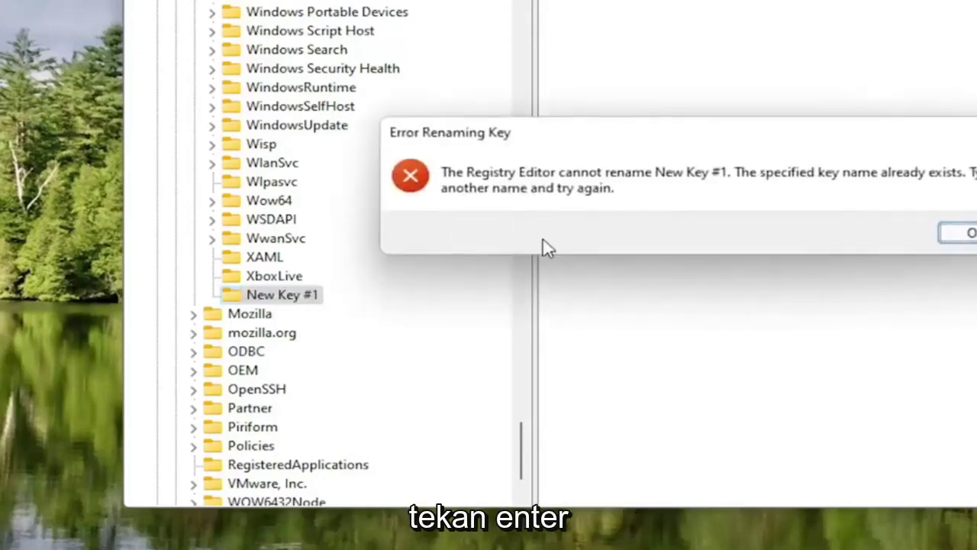
click(958, 233)
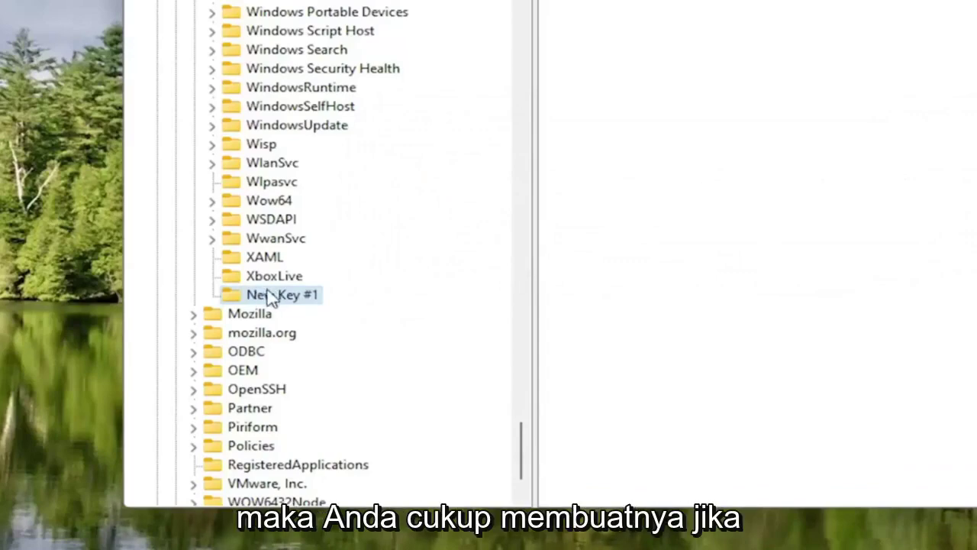
key(Delete)
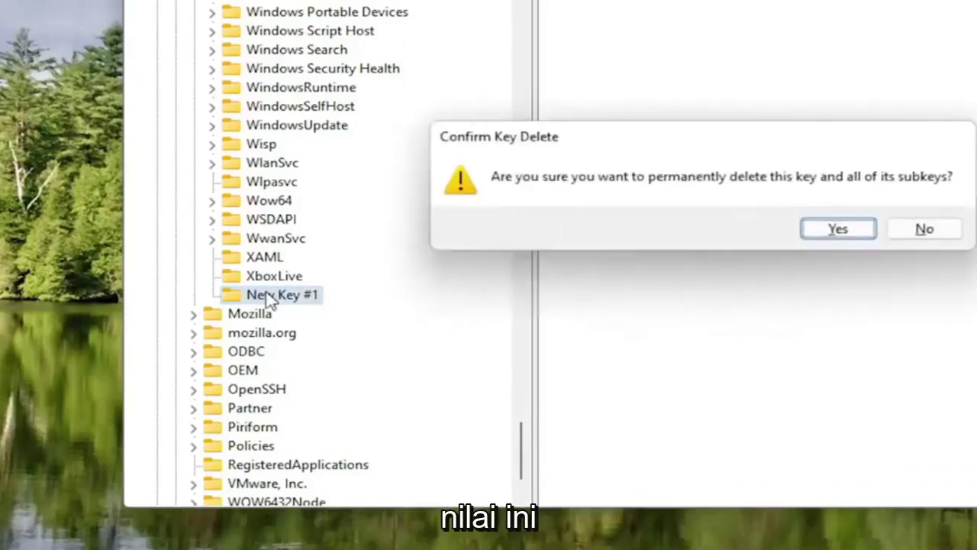
key(Return)
Find and select the existing MSMQ key under HKEY_LOCAL_MACHINE\SOFTWARE\Microsoft.
scroll(279, 239, up, 8)
scroll(278, 239, up, 6)
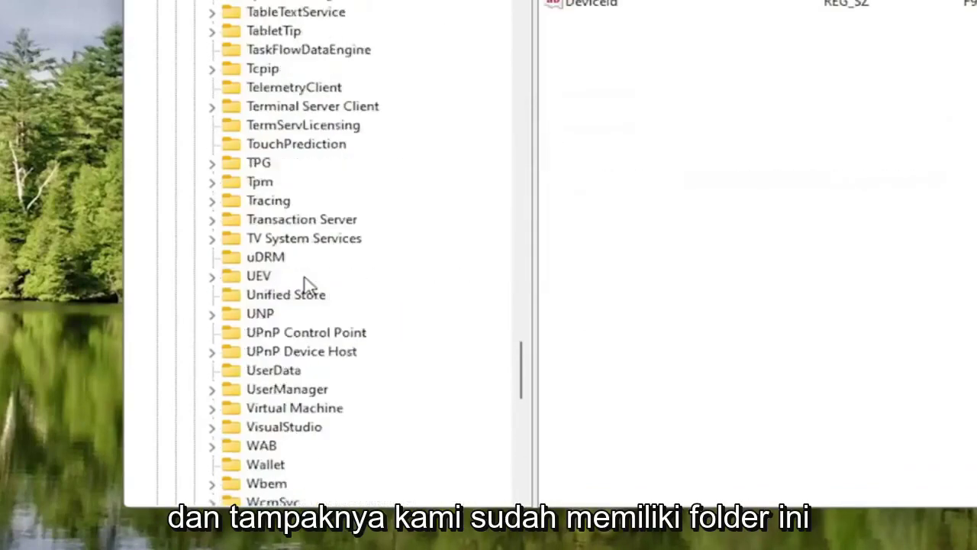
scroll(308, 284, up, 9)
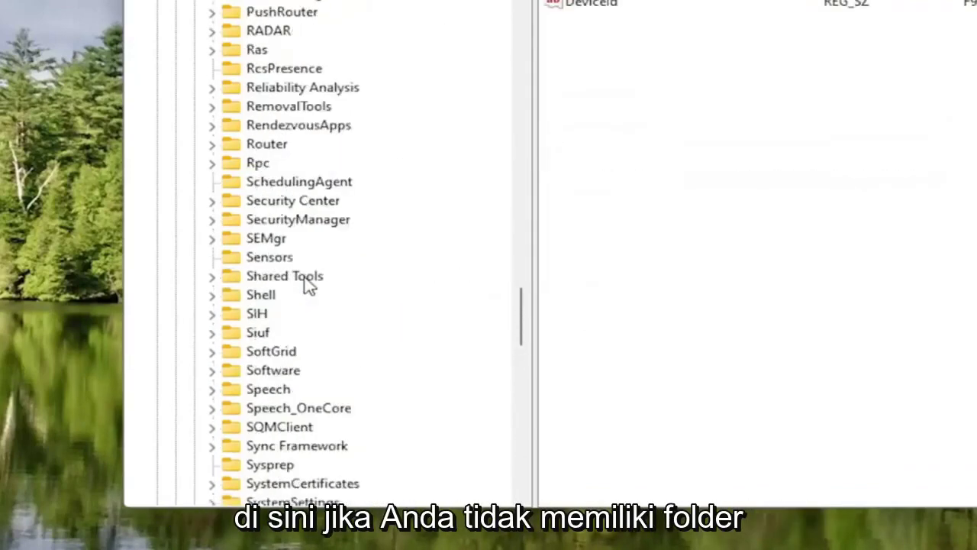
scroll(308, 284, down, 7)
scroll(308, 287, up, 18)
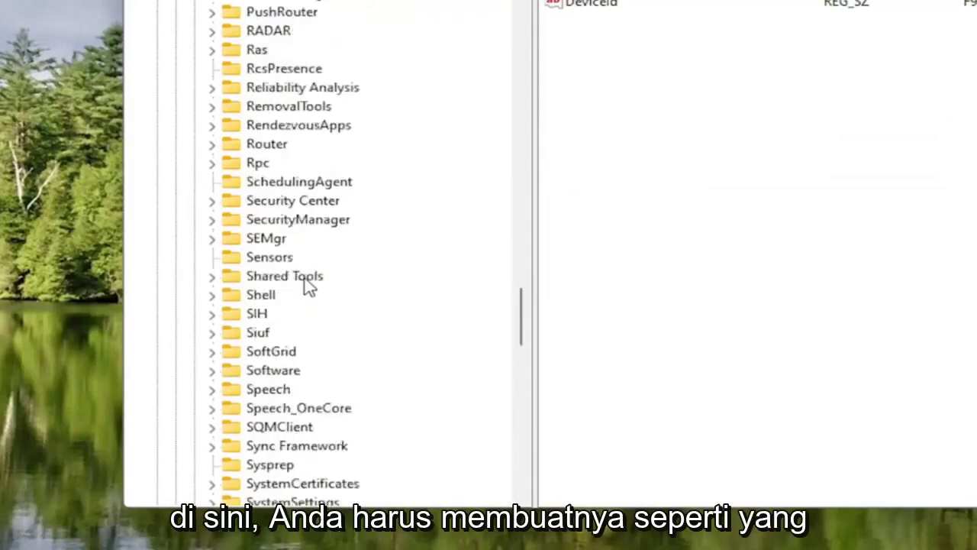
scroll(307, 289, up, 2)
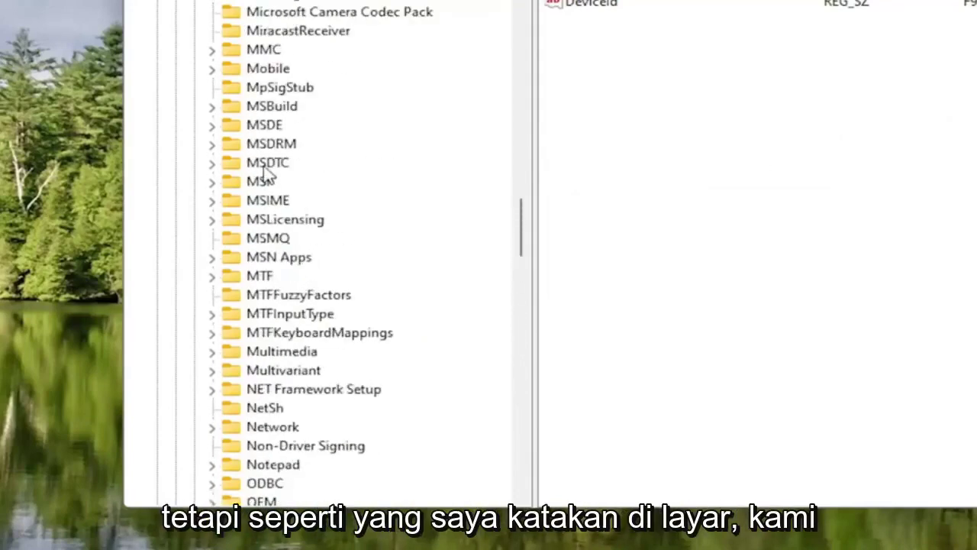
click(263, 241)
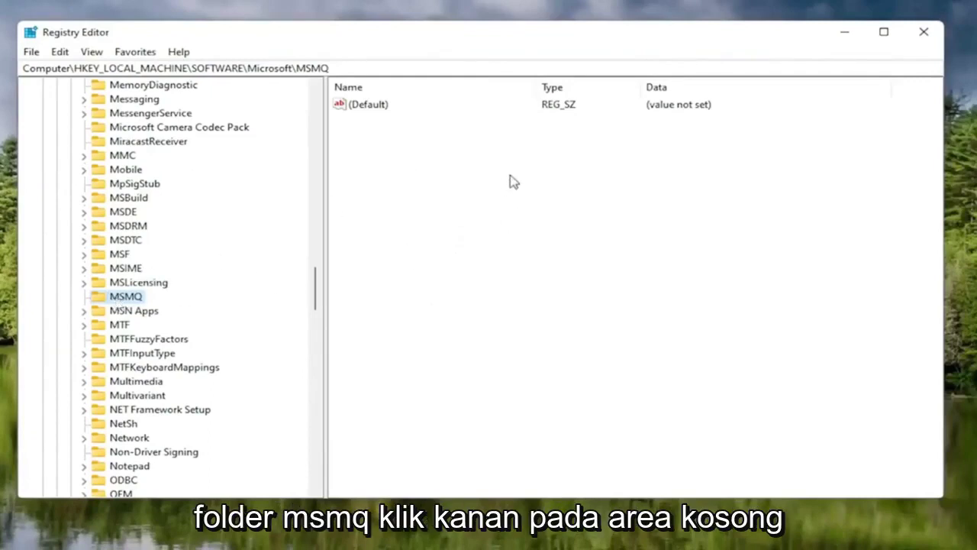
Create a DWORD (32-bit) value named TCPNoDelay in the MSMQ key.
right_click(483, 158)
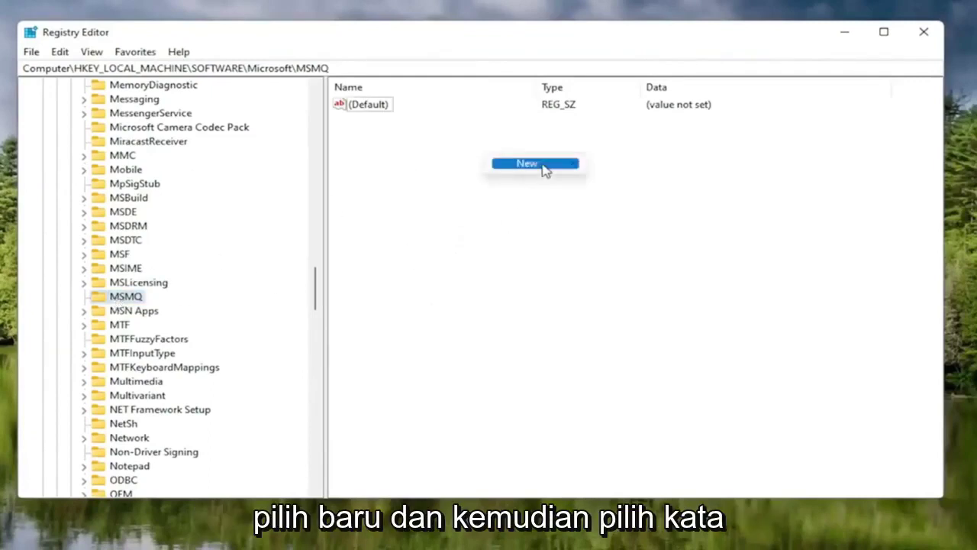
mouse_move(543, 168)
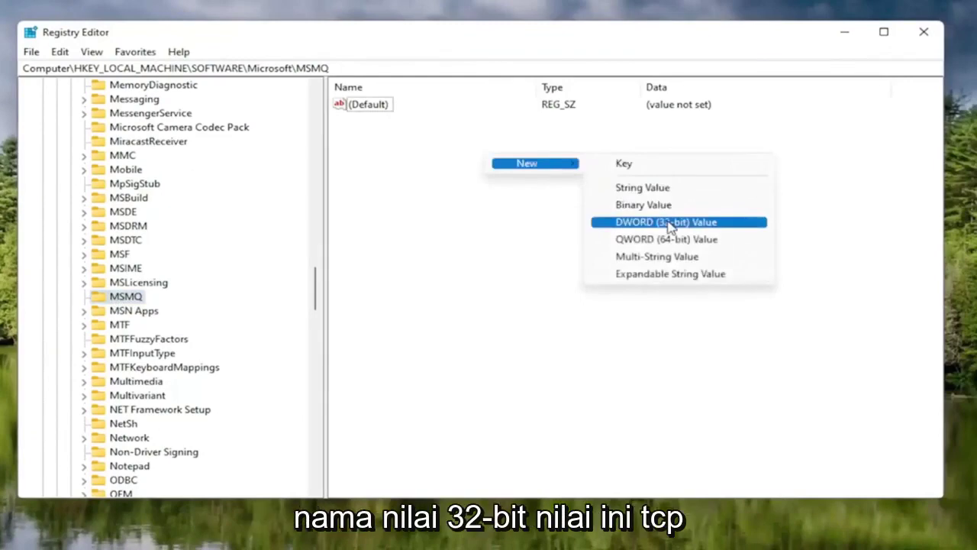
click(669, 223)
text(TCP)
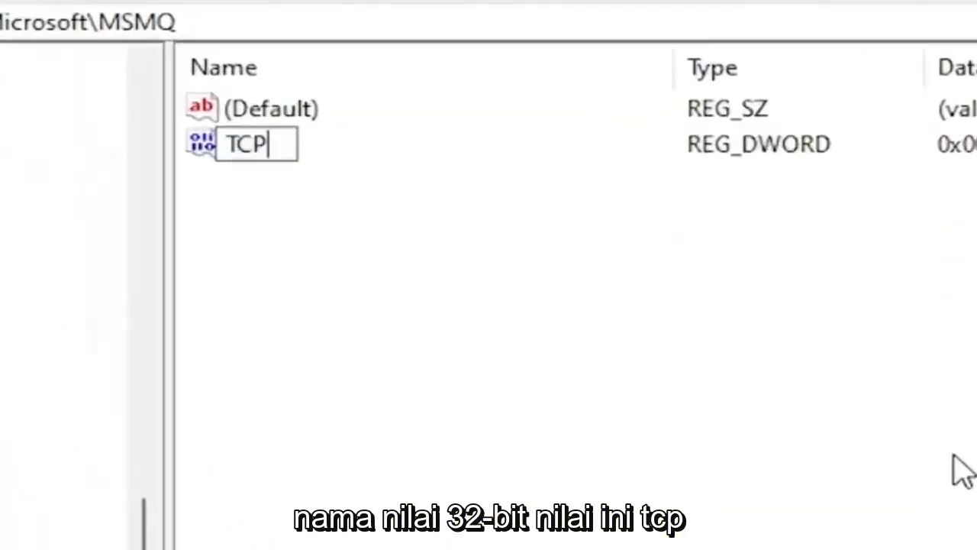
text(NoDelay)
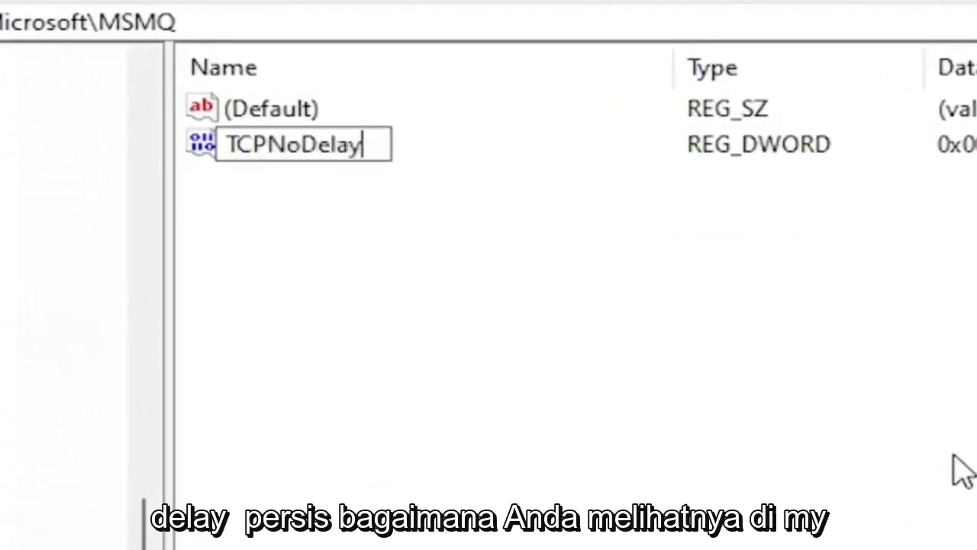
key(Return)
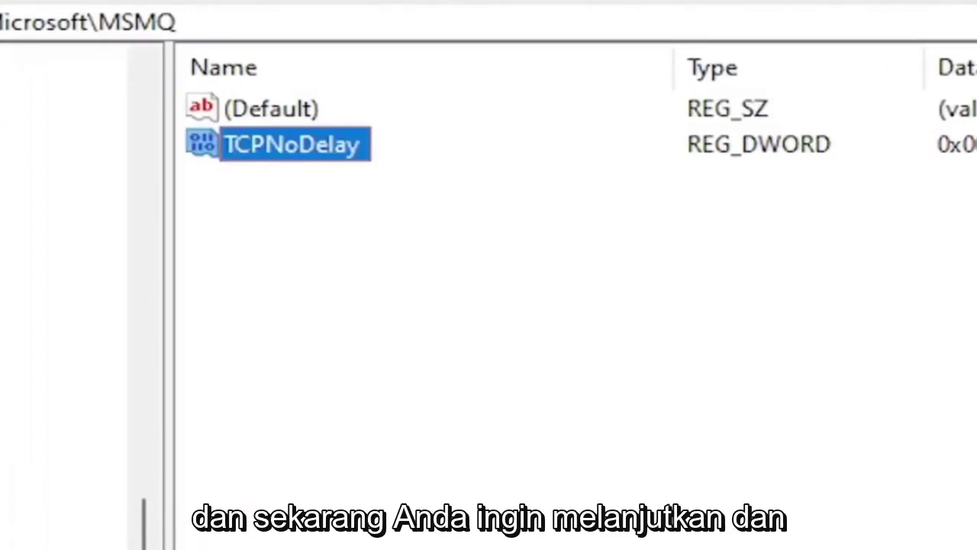
Set the TCPNoDelay value data in the MSMQ key to 1 with the hexadecimal base.
double_click(323, 145)
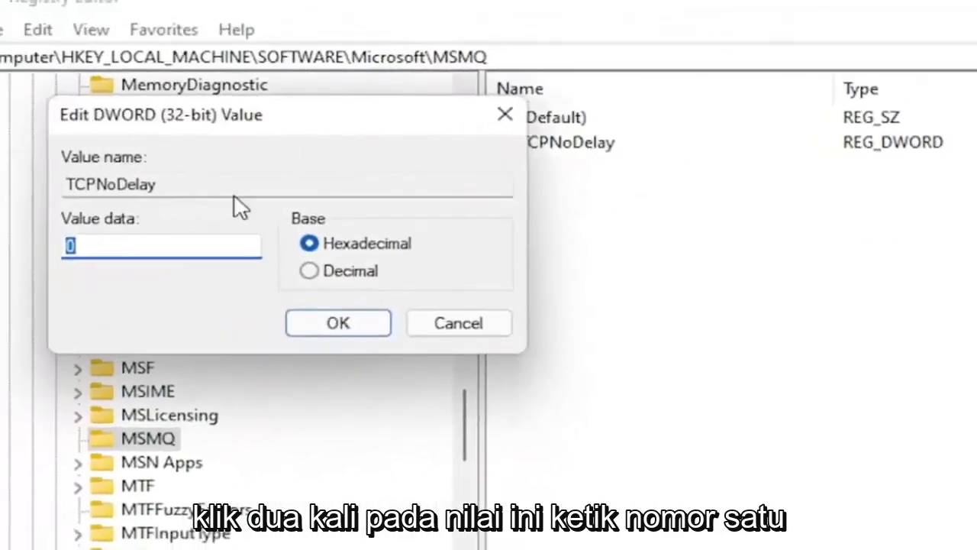
text(1)
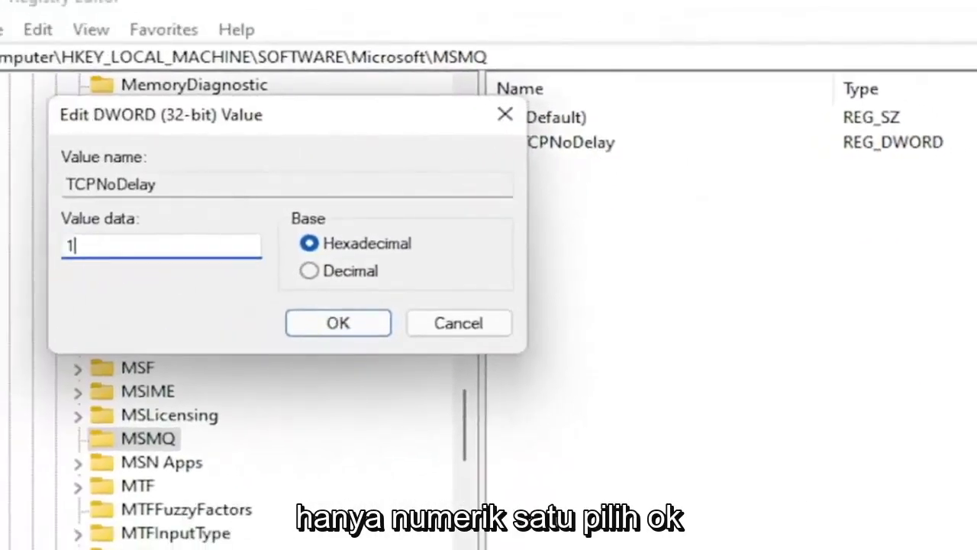
click(290, 319)
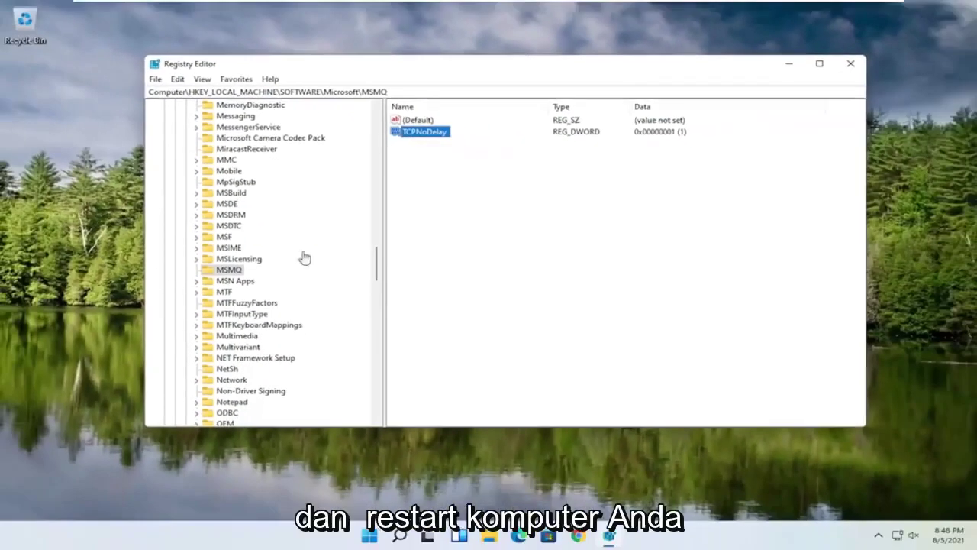
Collapse the Microsoft, SOFTWARE and HKEY_LOCAL_MACHINE branches of the registry tree and close Registry Editor.
drag(379, 271, 376, 134)
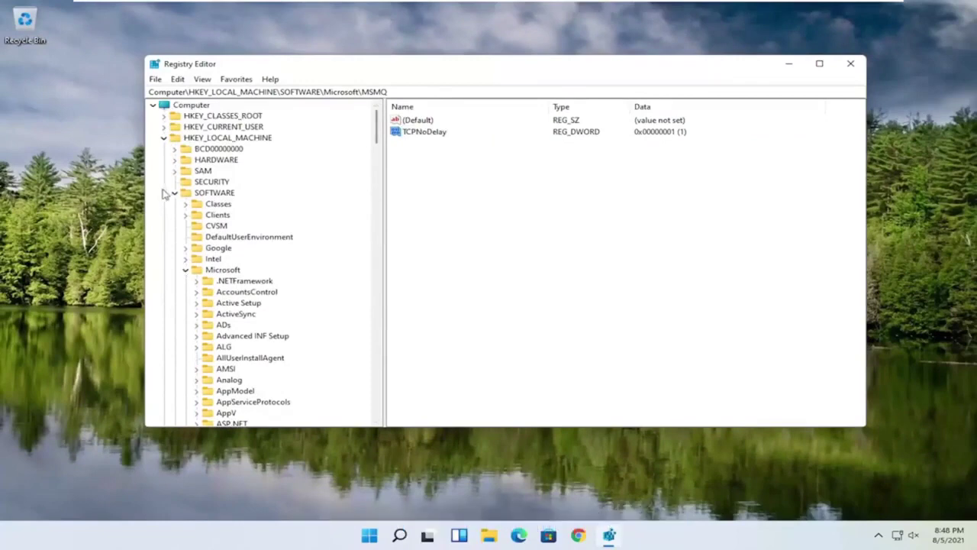
click(186, 271)
click(176, 193)
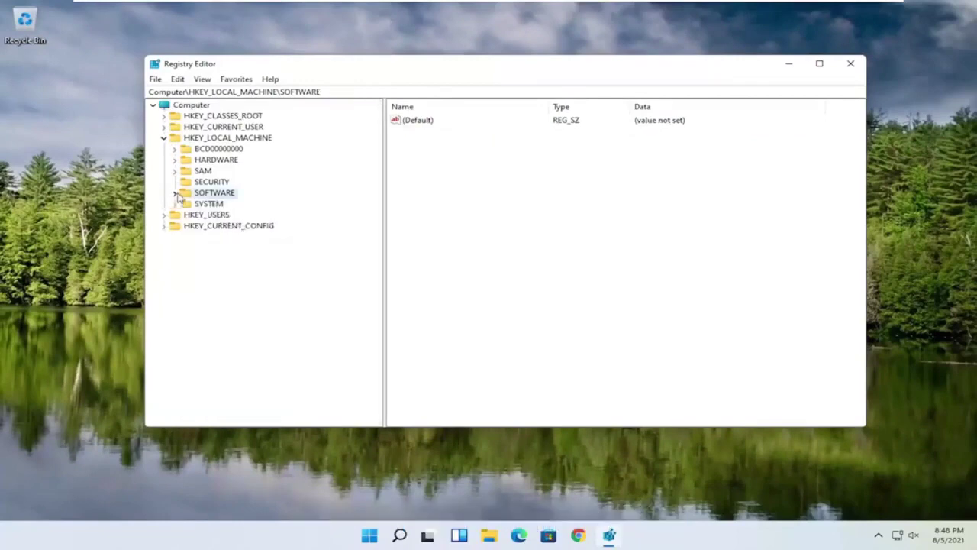
click(164, 138)
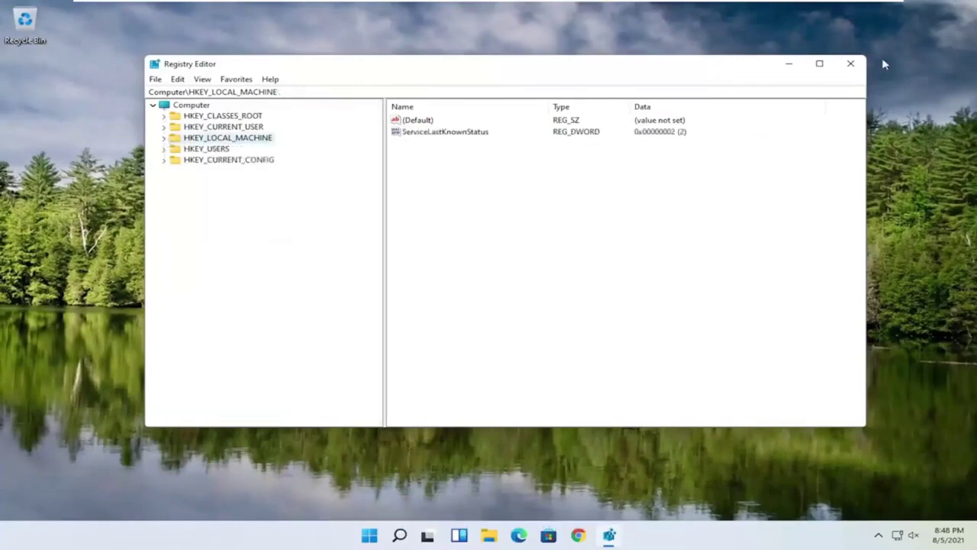
click(843, 65)
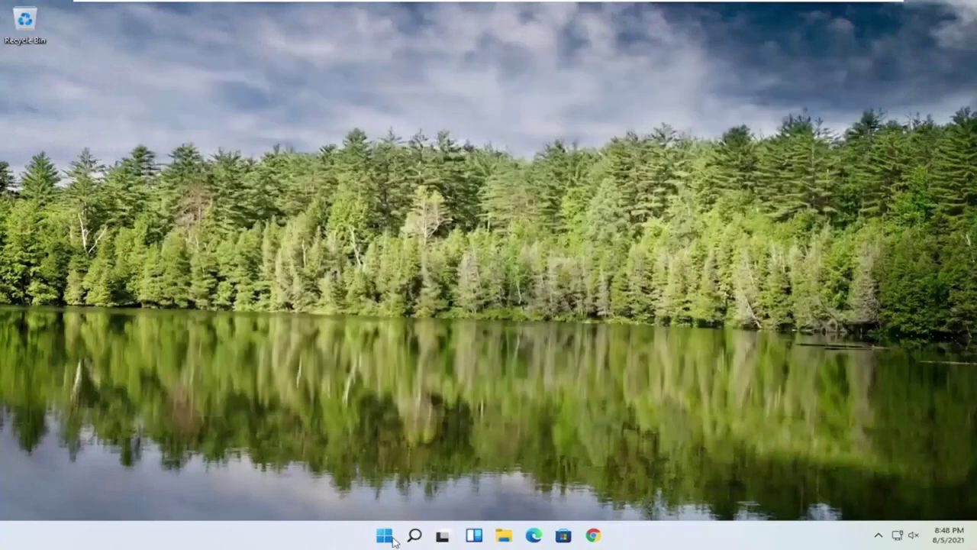
Restart the computer to apply the registry changes.
right_click(389, 534)
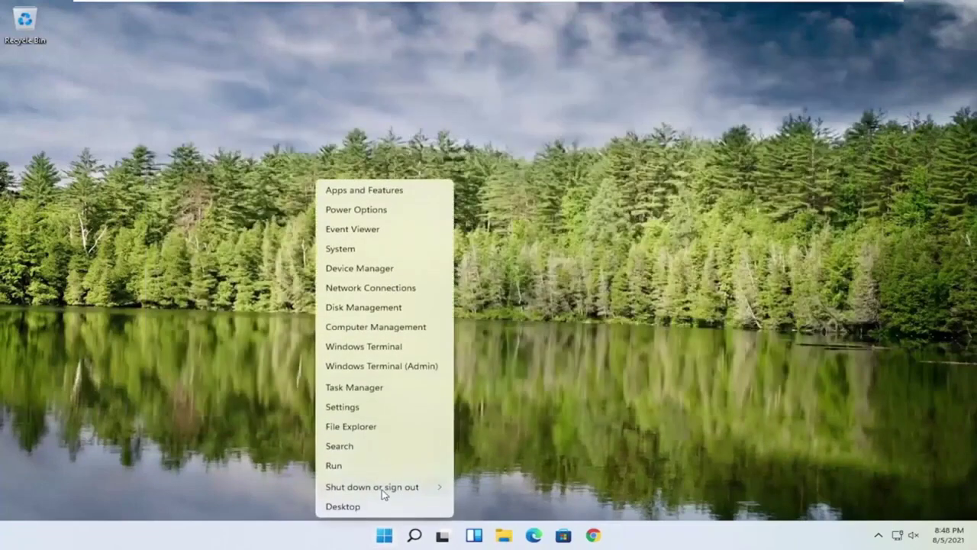
mouse_move(384, 488)
click(478, 506)
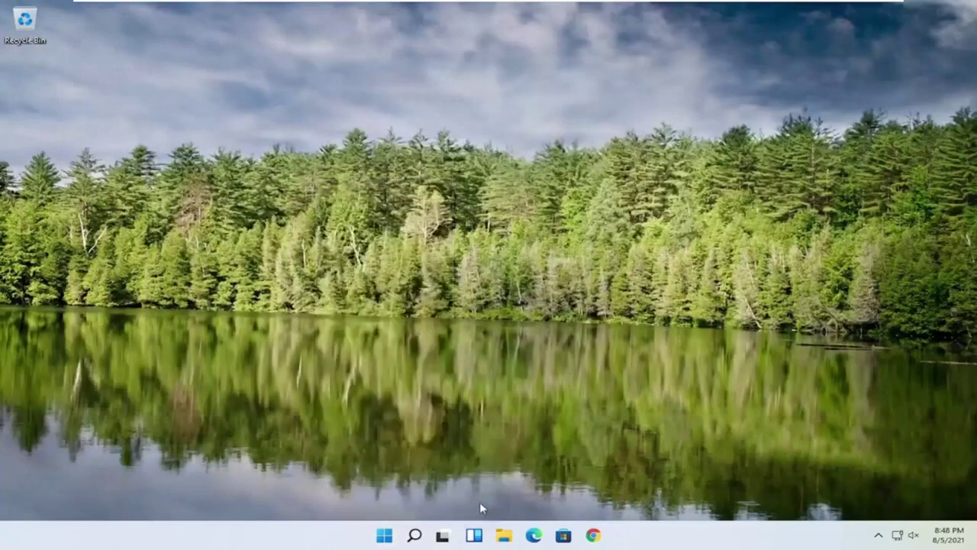